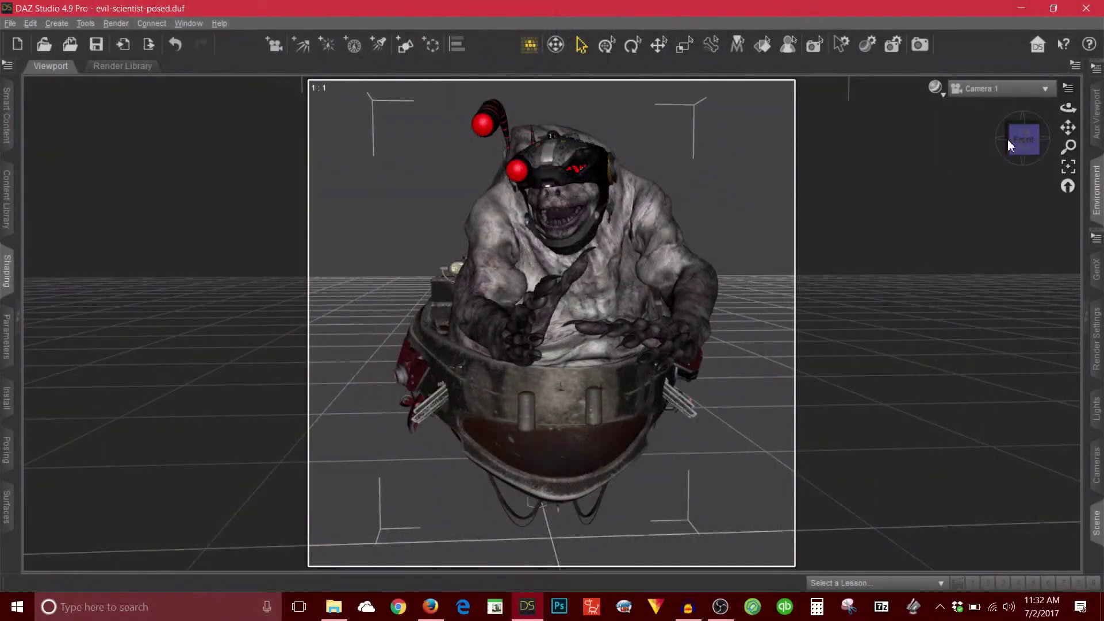
Step: Orbit the DAZ Studio camera from a front view round to a view from behind
left_click(1023, 139)
left_click_drag(1023, 139, 975, 153)
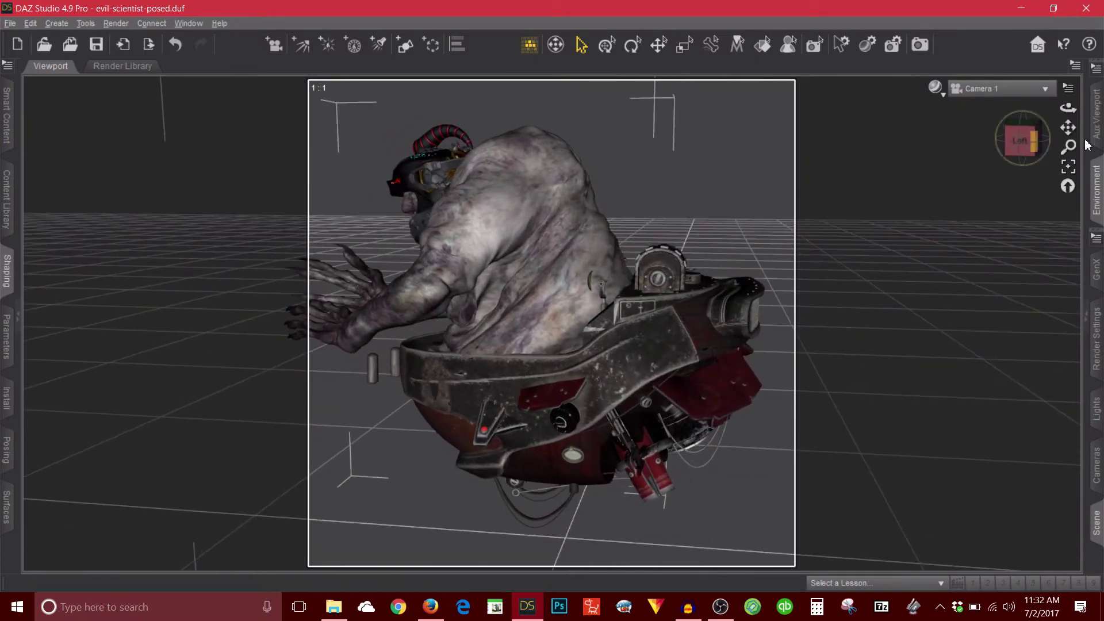
left_click_drag(1030, 140, 1037, 150)
left_click(1037, 144)
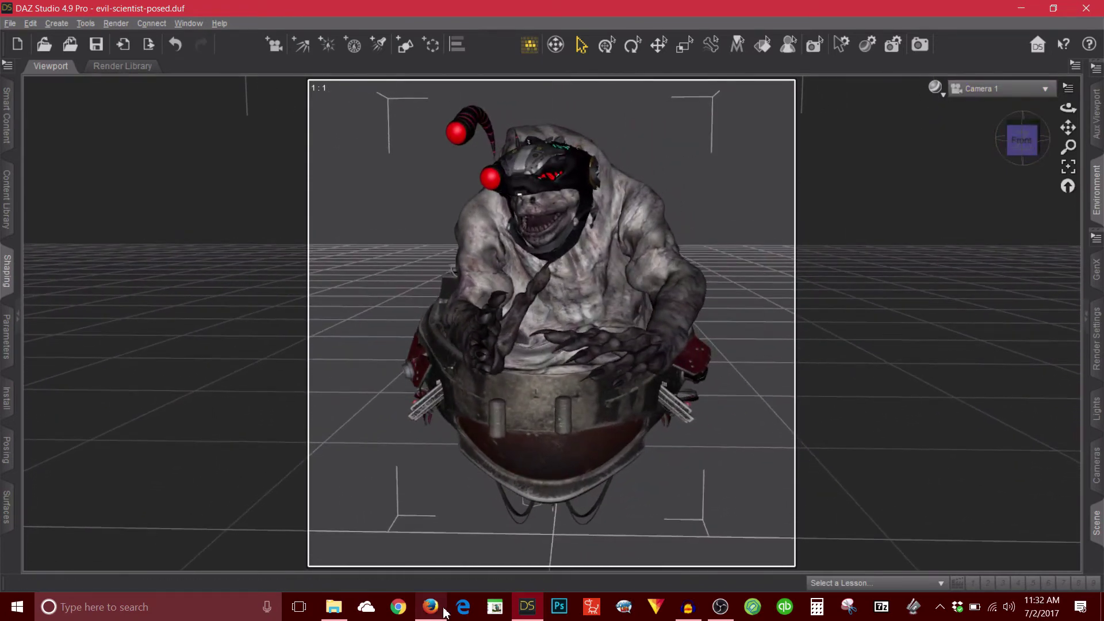
Step: Bring the Firefox window with the Floating Junk page forward, full-screen
mouse_move(437, 614)
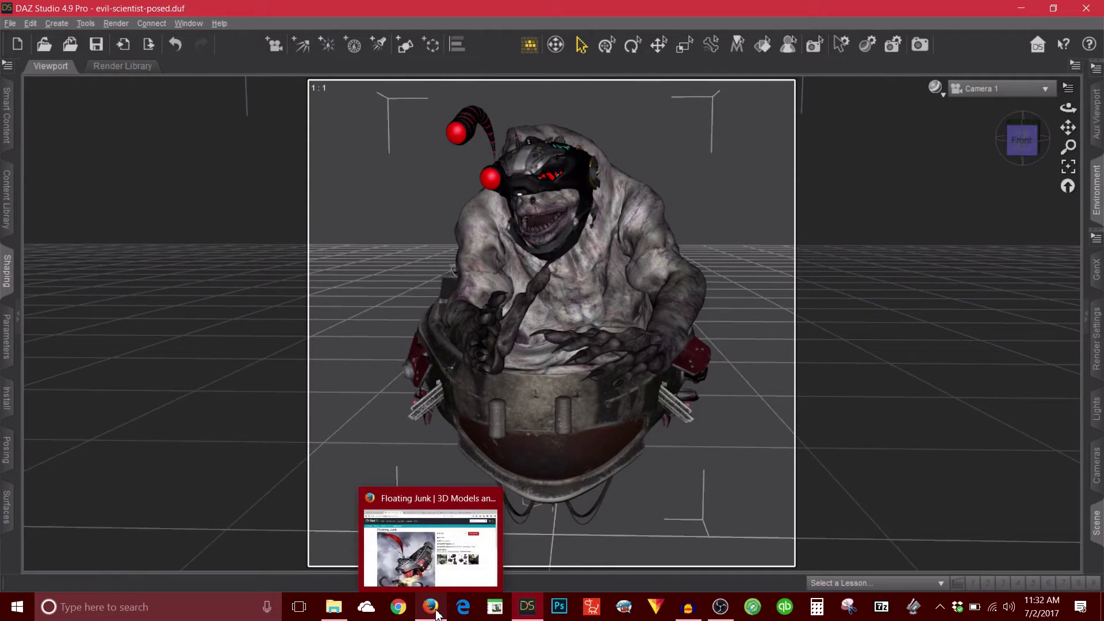
left_click(436, 614)
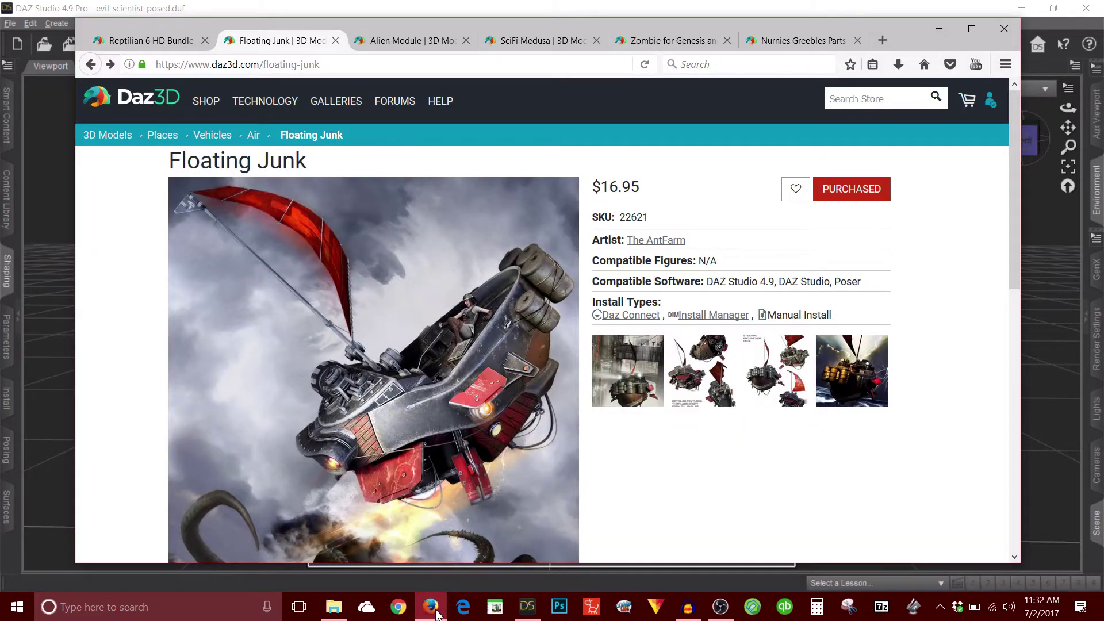
left_click(970, 27)
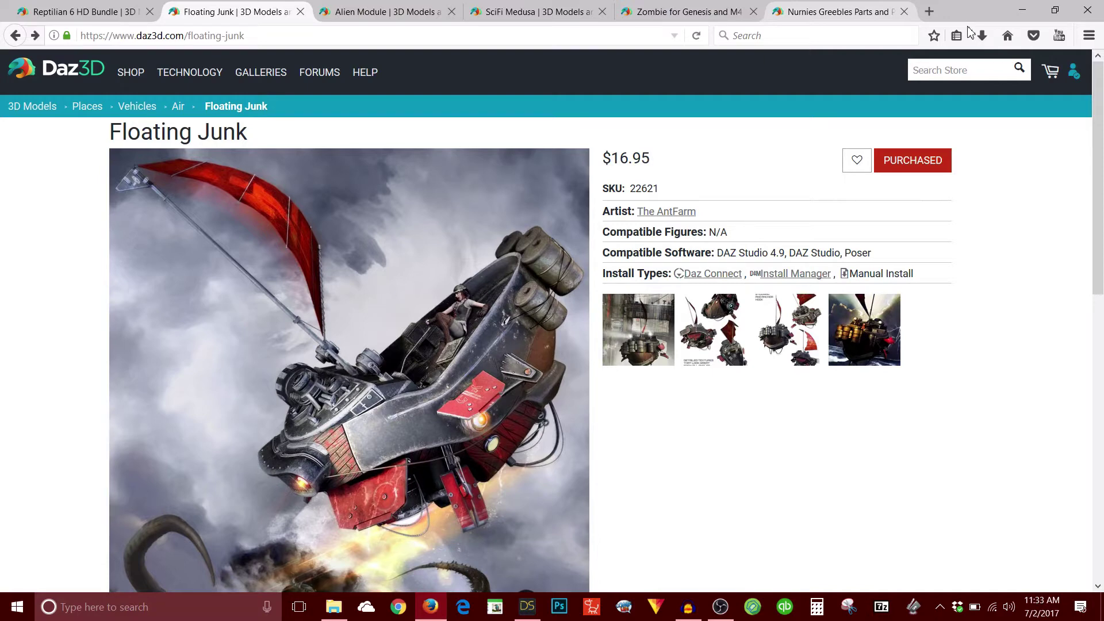
Step: Browse the Reptilian 6 HD Bundle gallery, then the Alien Module product page
left_click(76, 16)
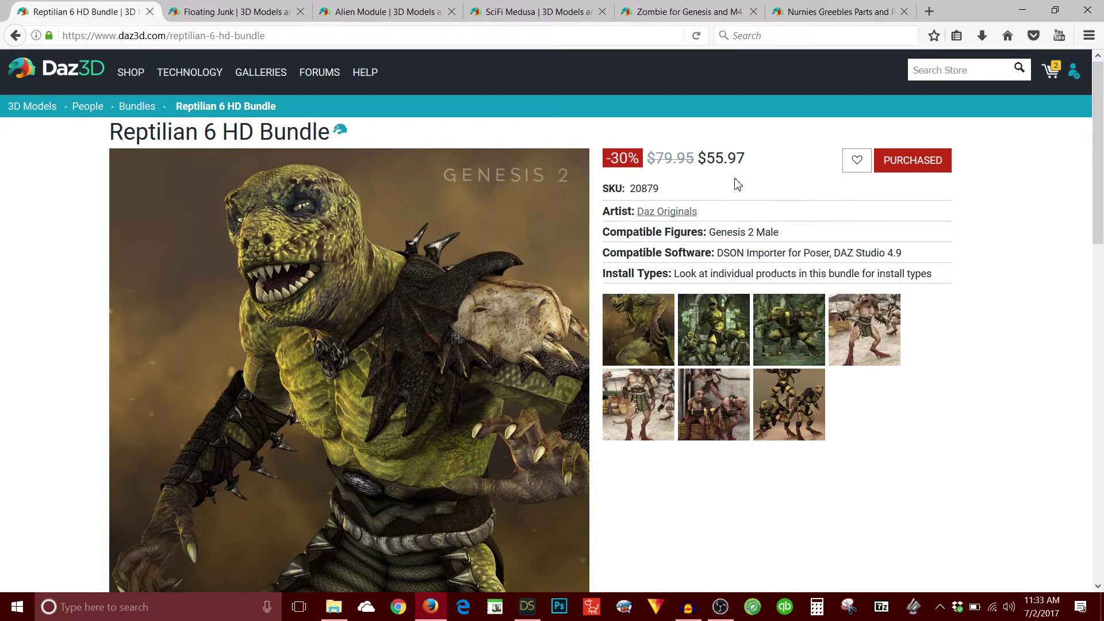
left_click(639, 344)
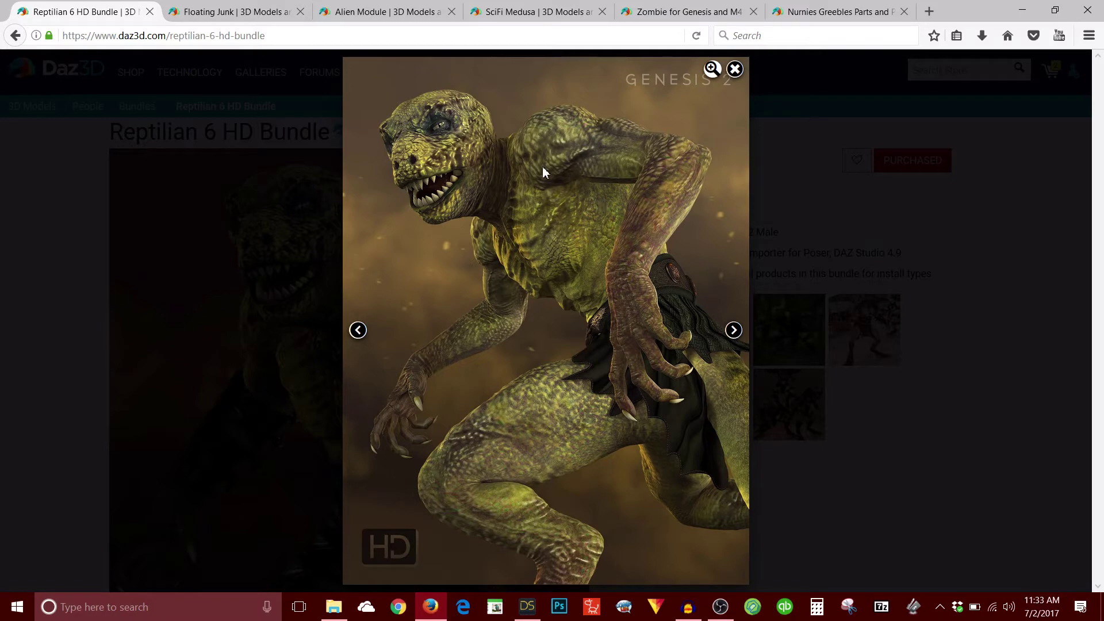
left_click(369, 14)
scroll(1057, 272, "down", 3)
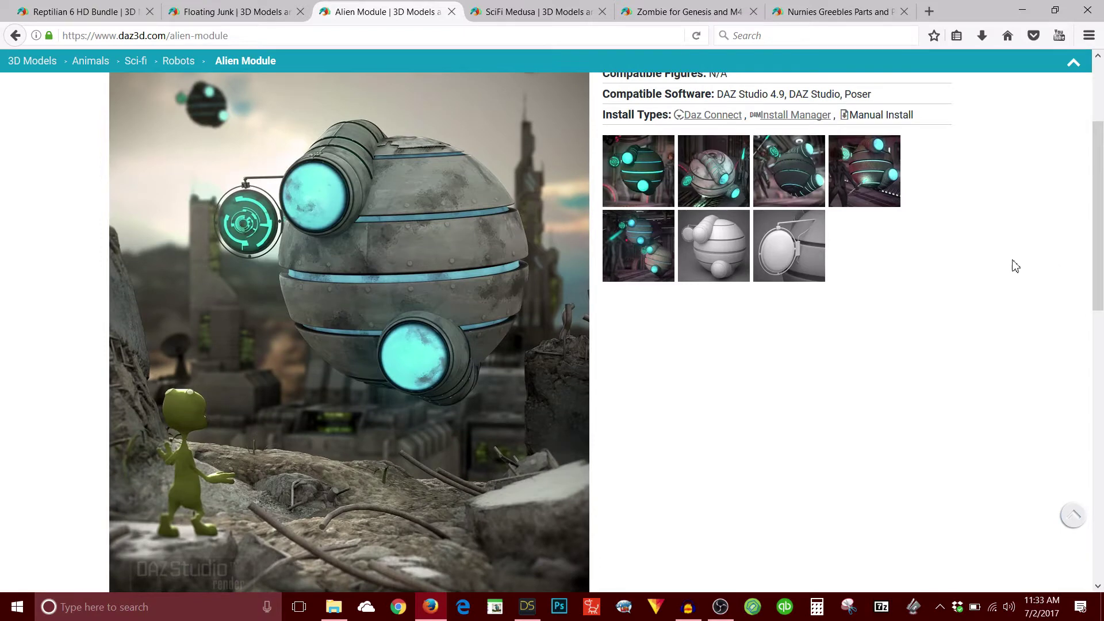
Step: View gallery images on the SciFi Medusa and Zombie for Genesis and M4 pages
left_click(534, 13)
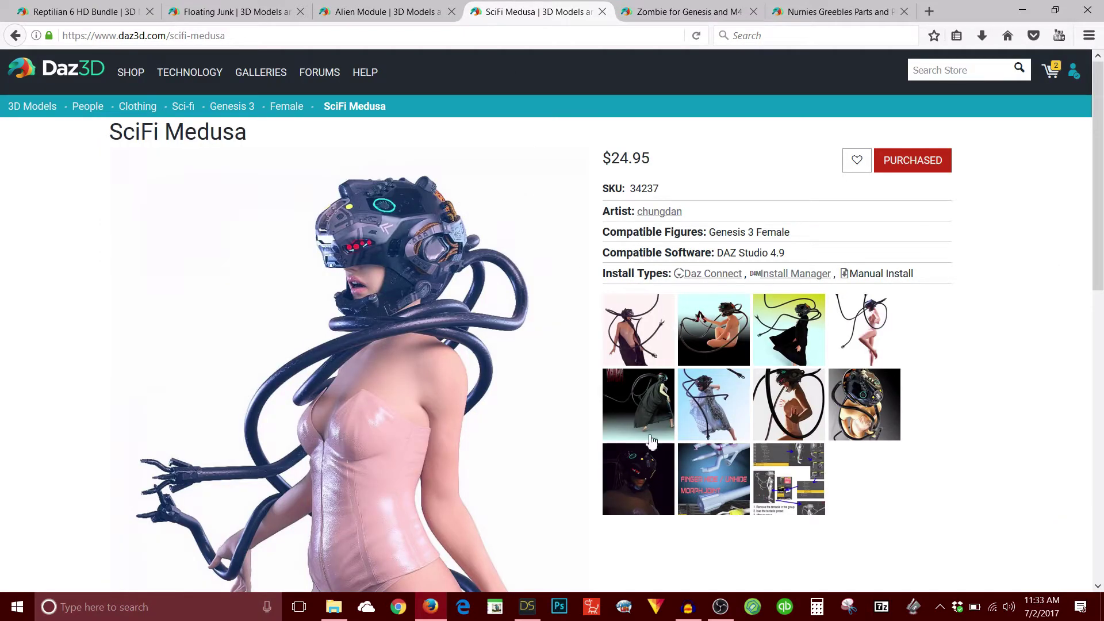
left_click(880, 406)
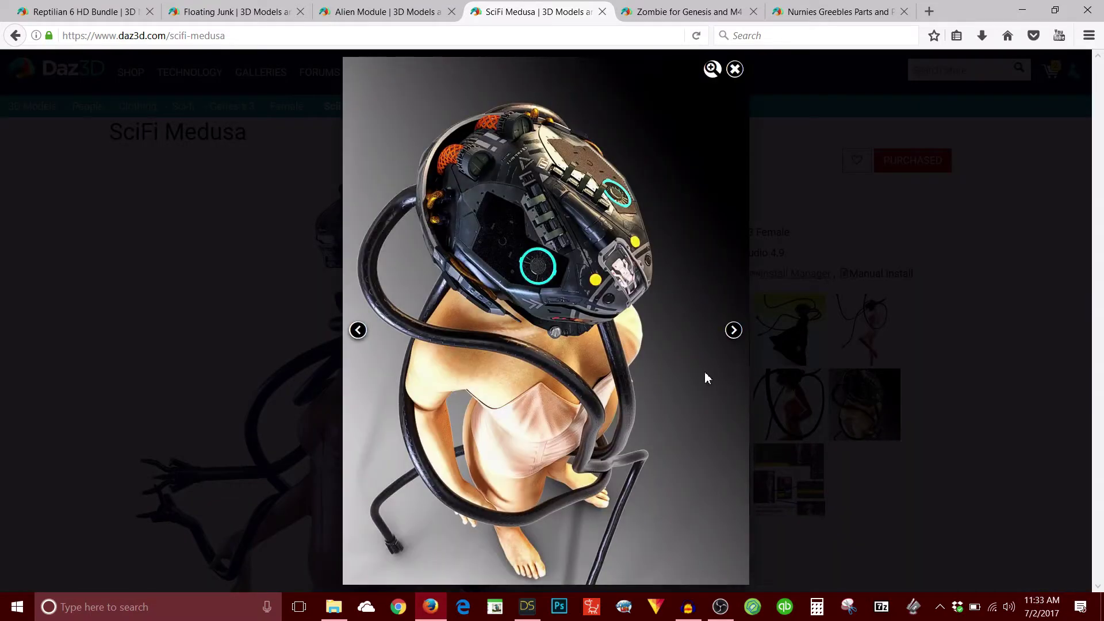
left_click(664, 14)
scroll(1012, 292, "down", 3)
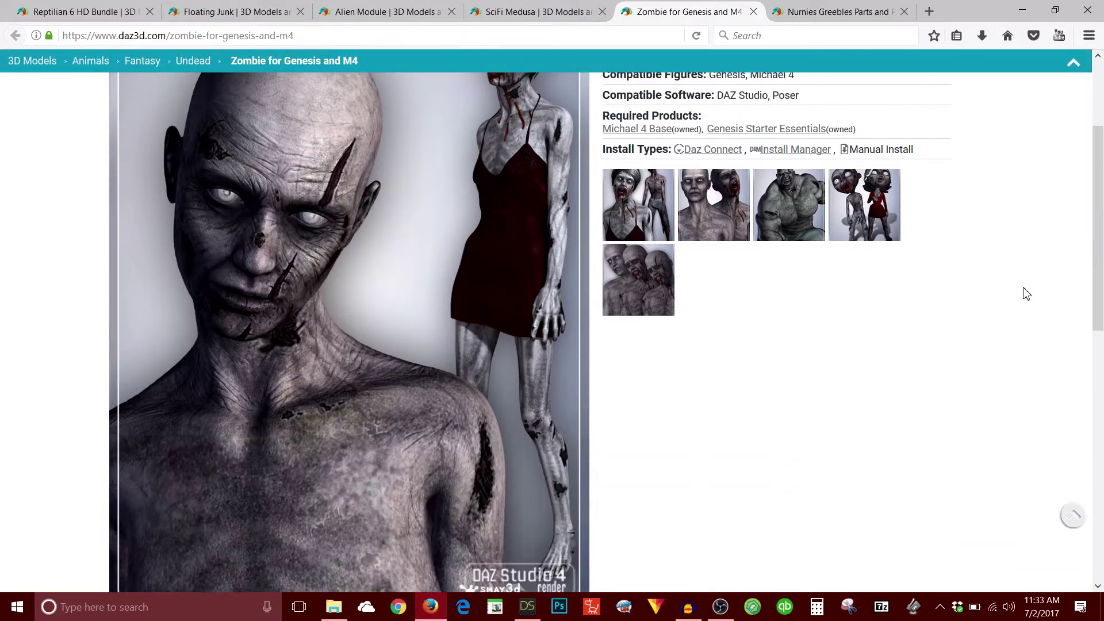
left_click(709, 221)
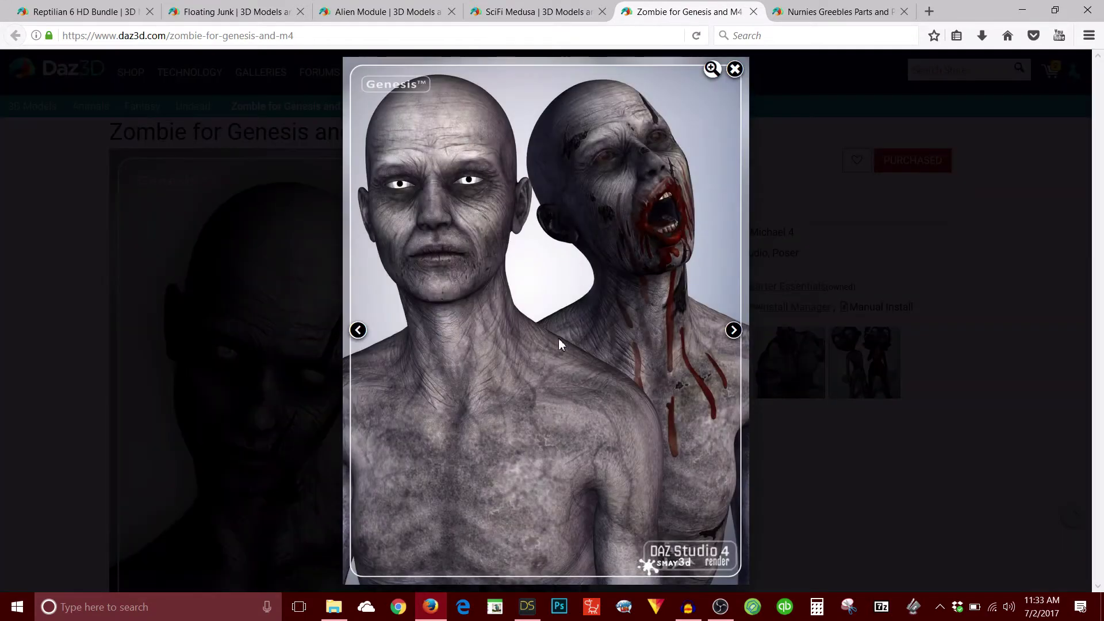
left_click(735, 69)
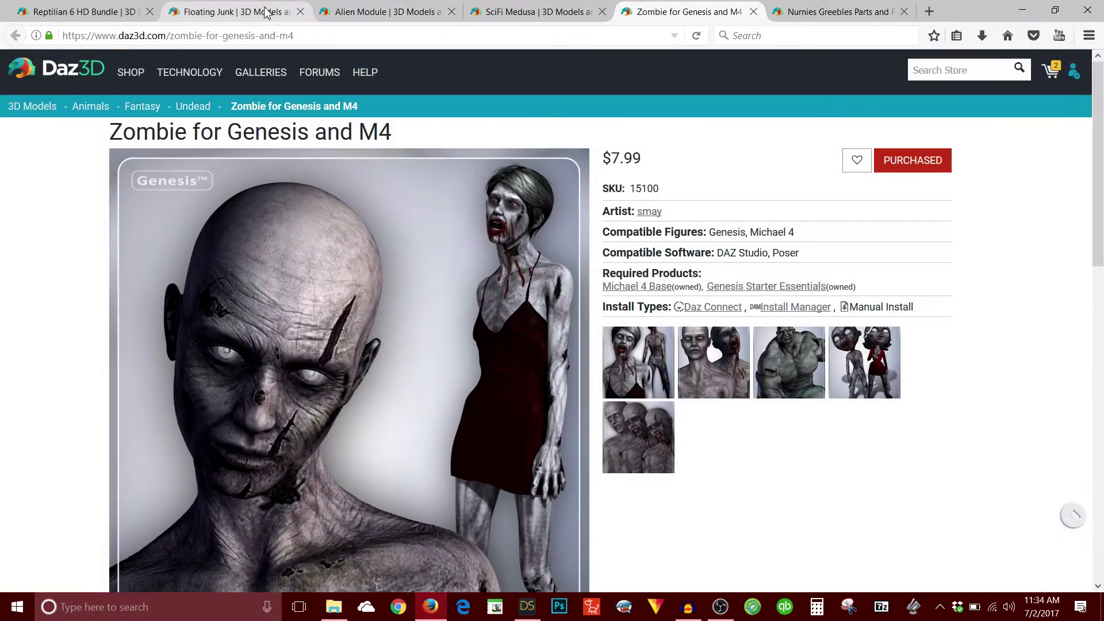
Step: Revisit Floating Junk, scroll the Nurnies Greebles Parts and Pieces Vol 3 page, then return to DAZ Studio
left_click(264, 13)
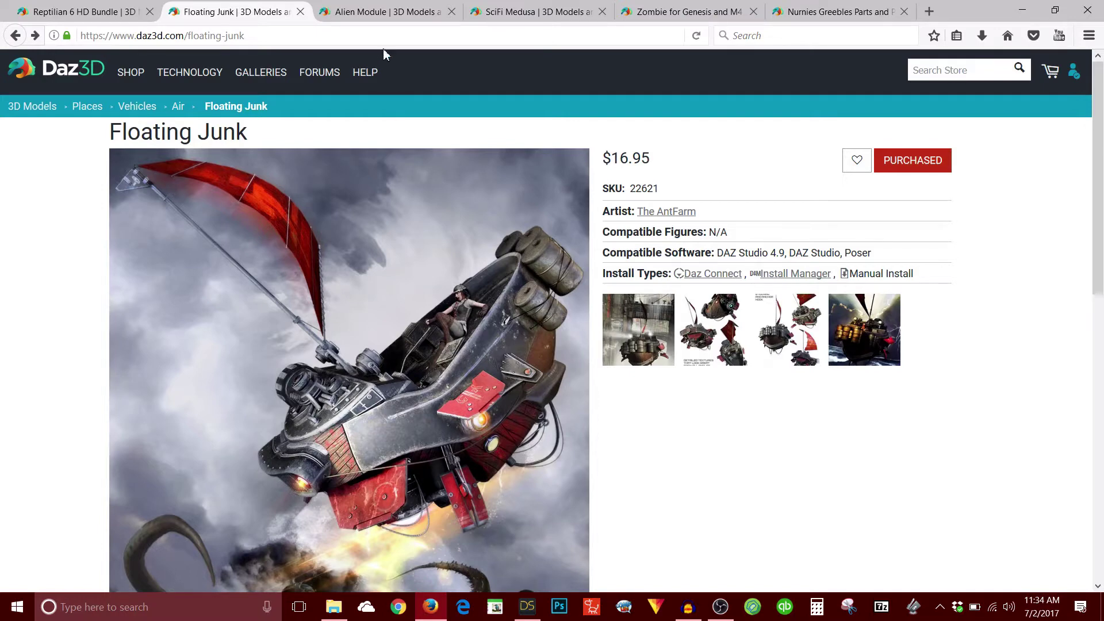
left_click(821, 14)
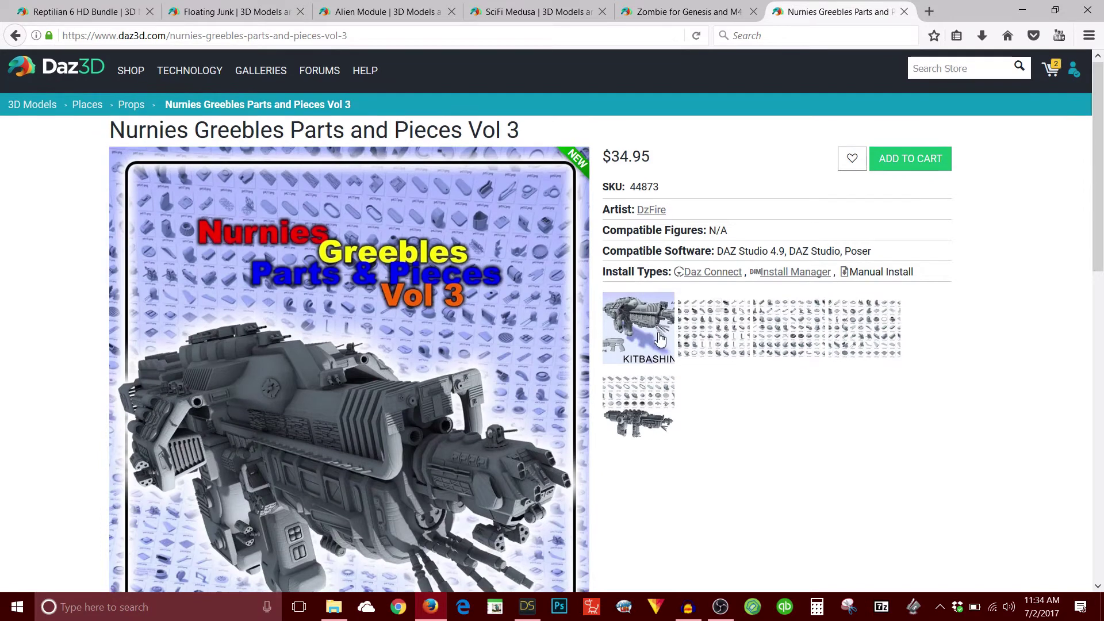
scroll(391, 207, "down", 2)
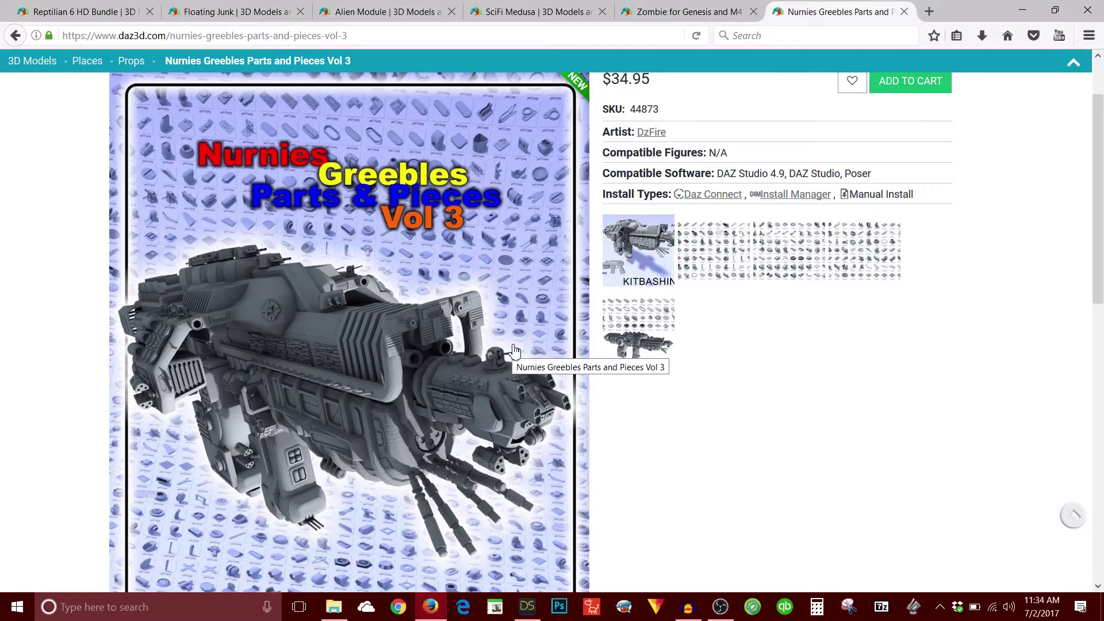
left_click(533, 609)
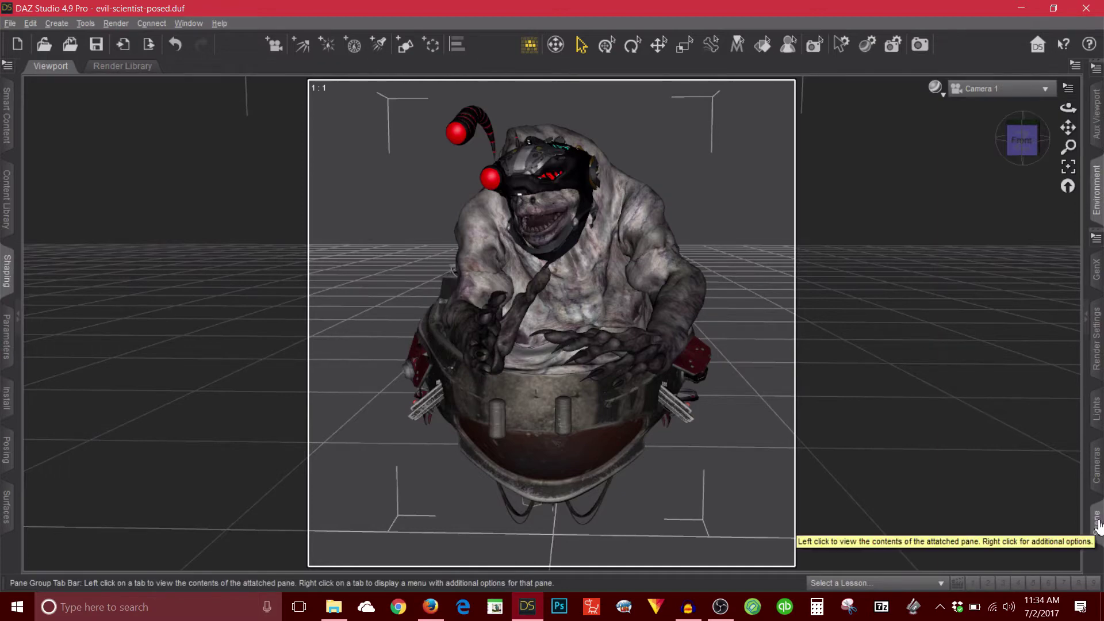
Step: Open the Scene node list and hide the Floating Junk pod
left_click(1097, 521)
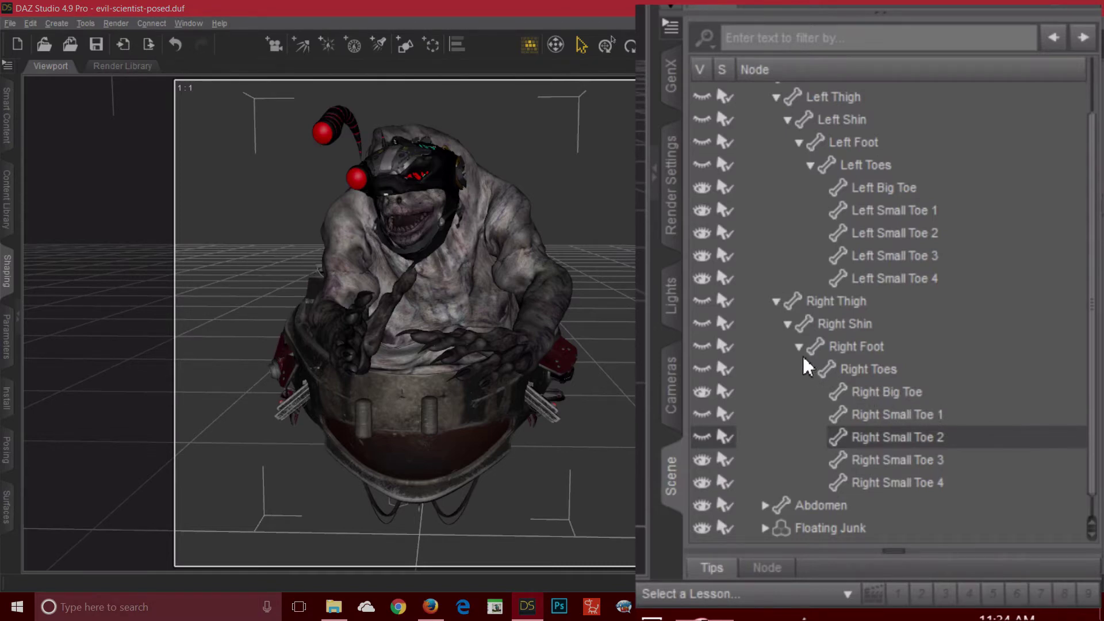
scroll(1012, 402, "down", 1)
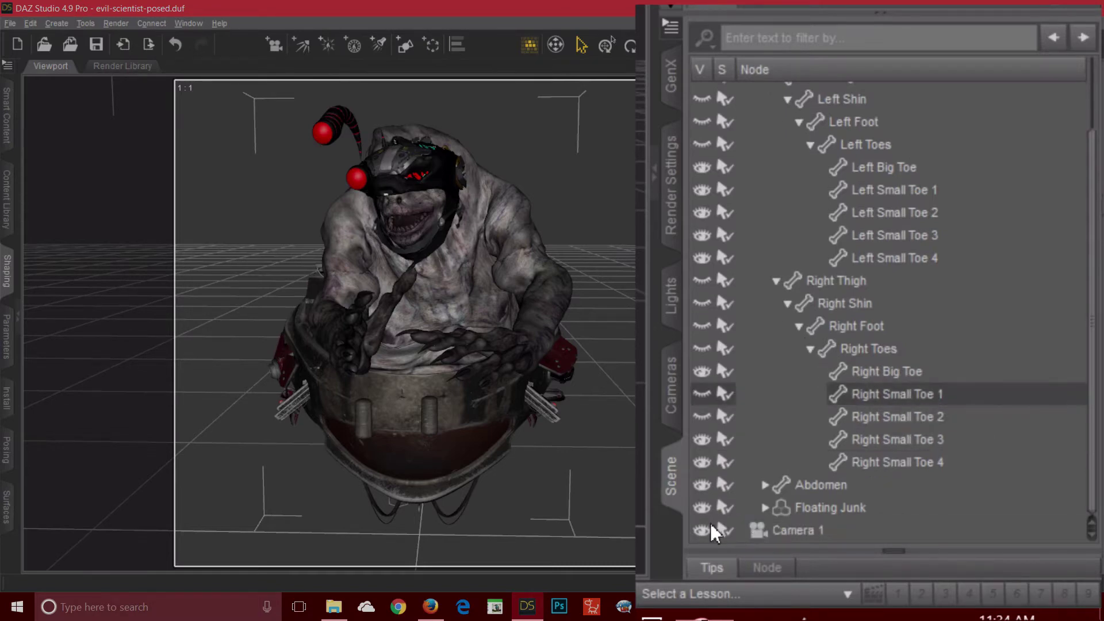
left_click(702, 508)
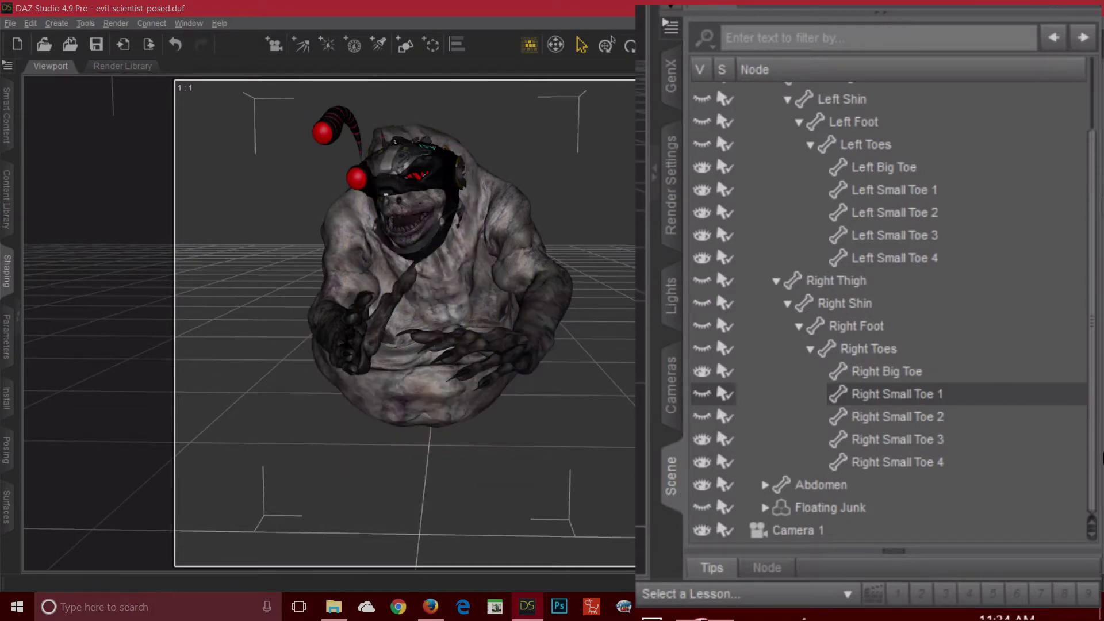
scroll(1091, 379, "up", 4)
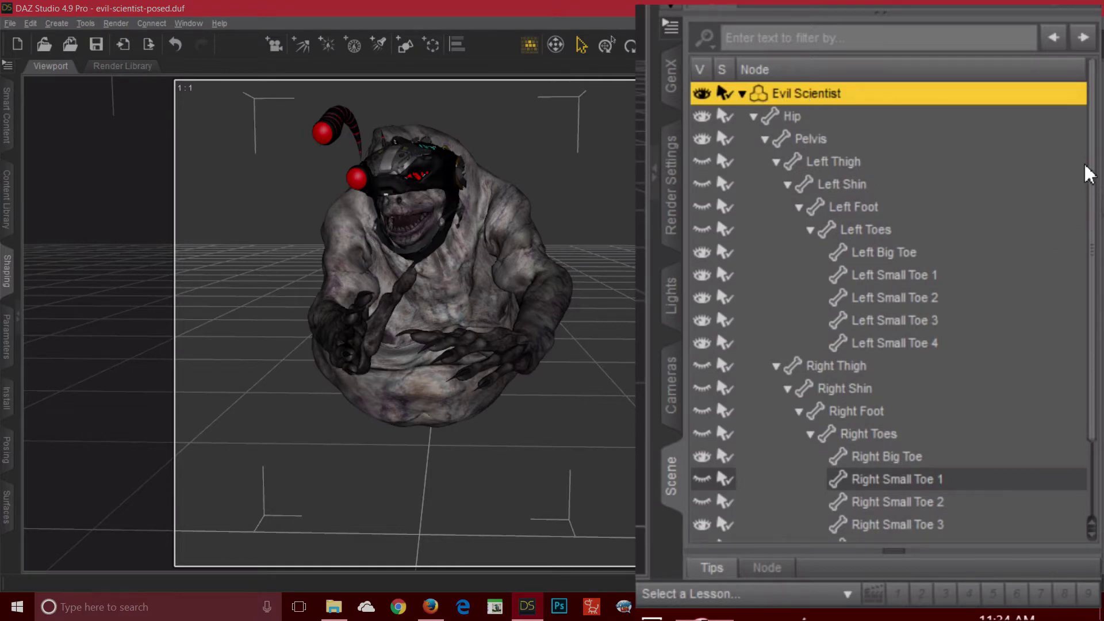
Step: Show then hide the Right Thigh, Shin, Foot and Toes, then show Floating Junk again
left_click_drag(1092, 169, 1094, 270)
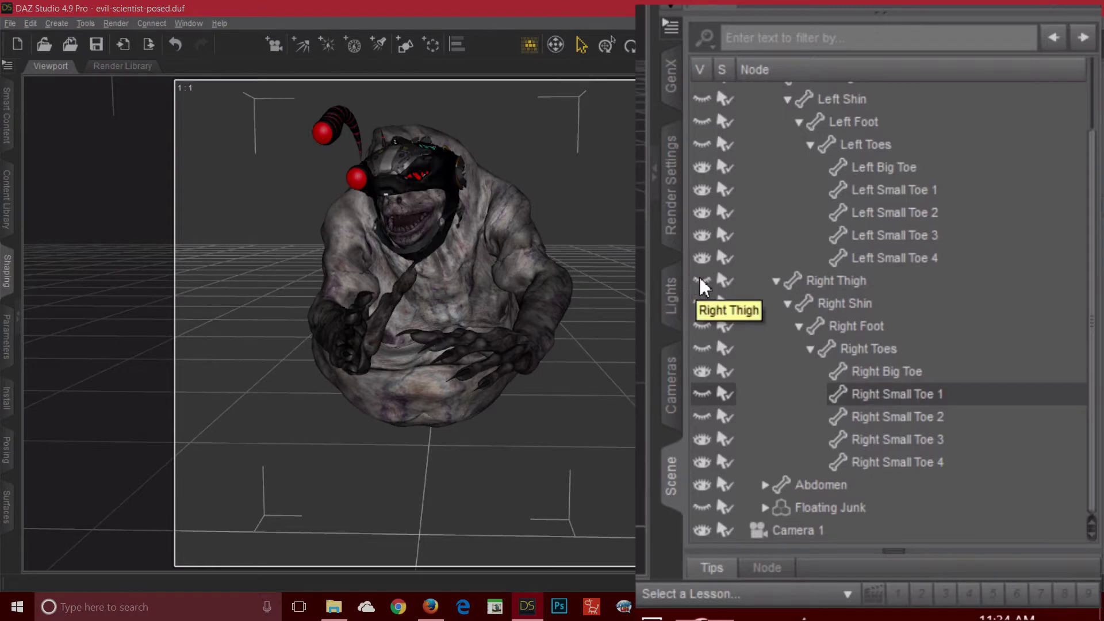
left_click(699, 279)
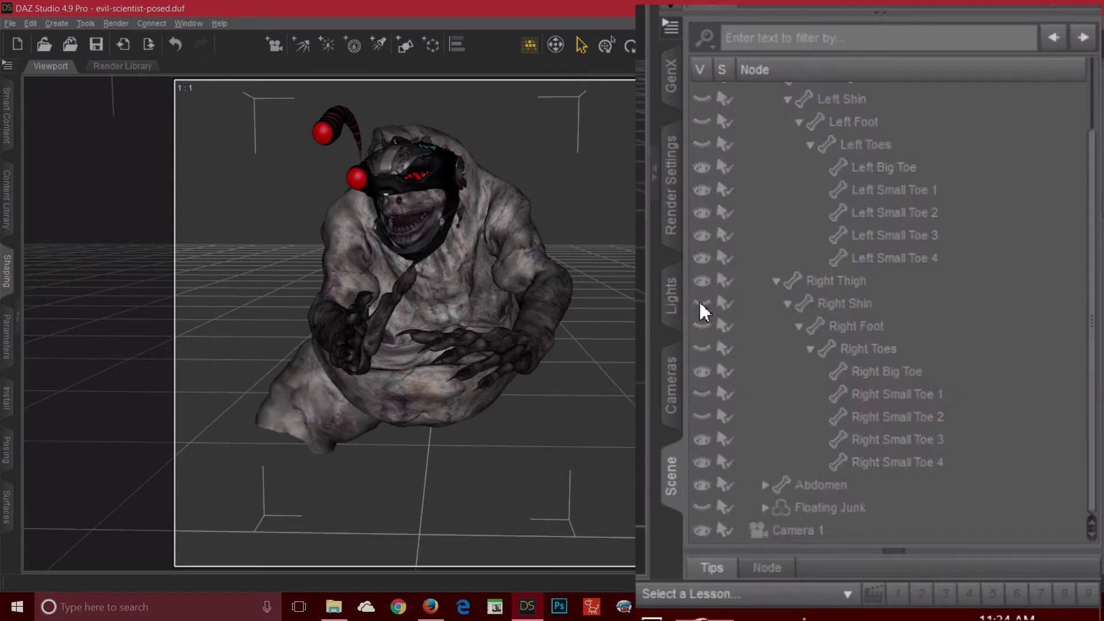
left_click(702, 303)
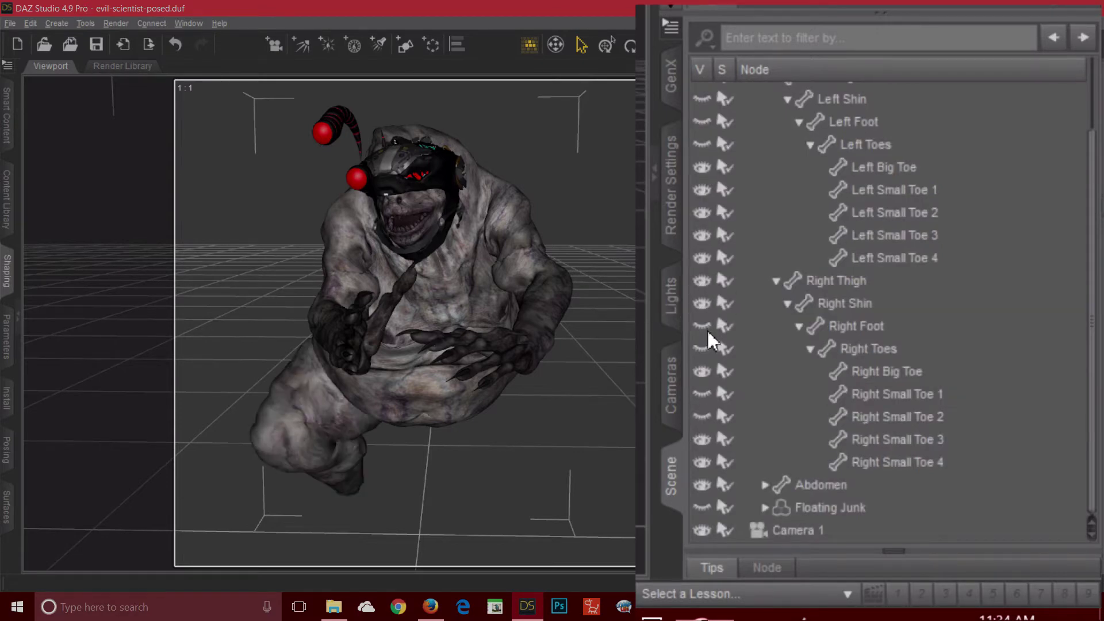
left_click(703, 326)
left_click(702, 348)
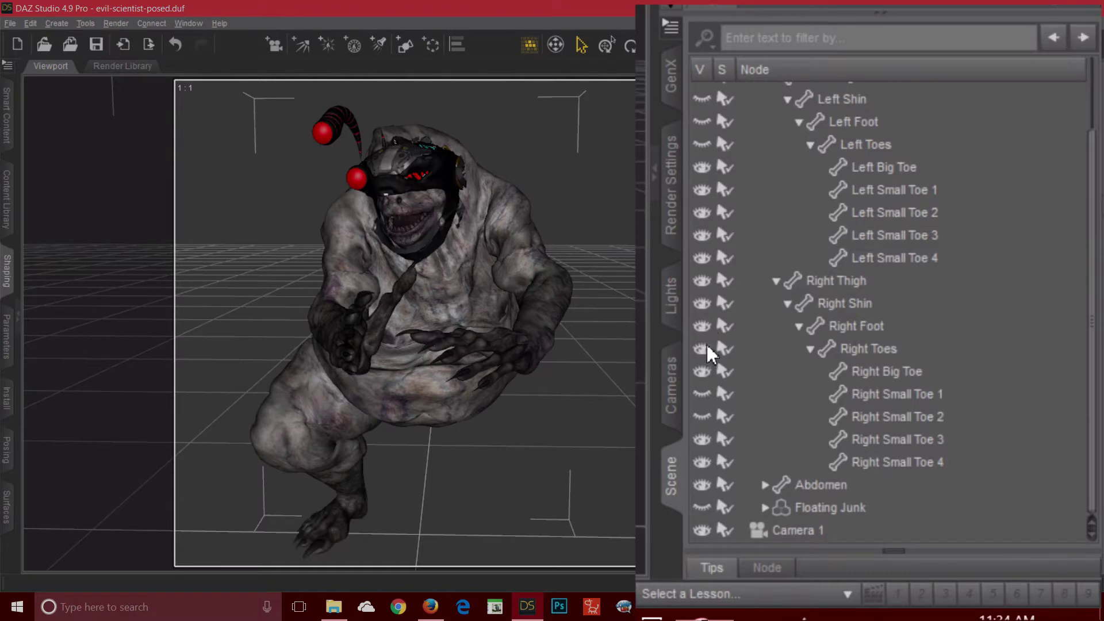
left_click(706, 347)
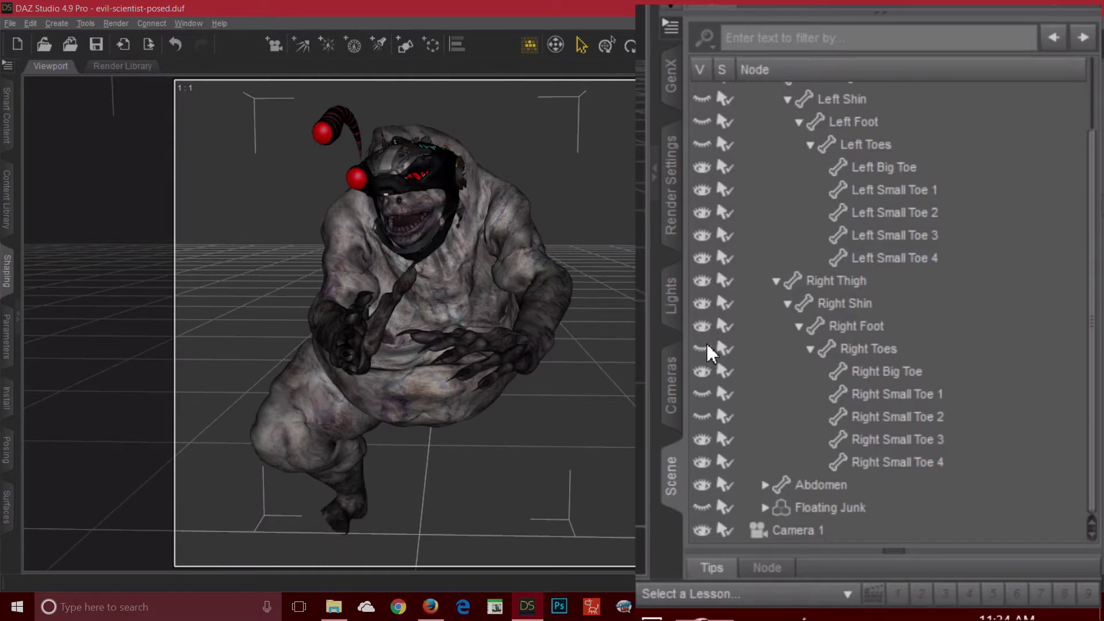
left_click(700, 326)
left_click(701, 303)
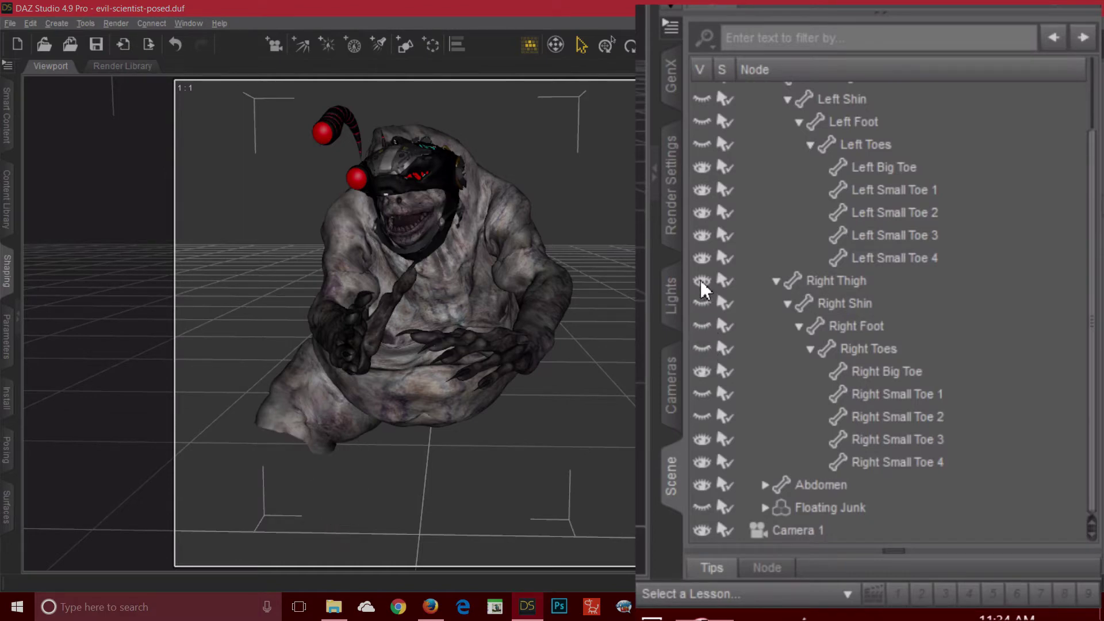
left_click(700, 280)
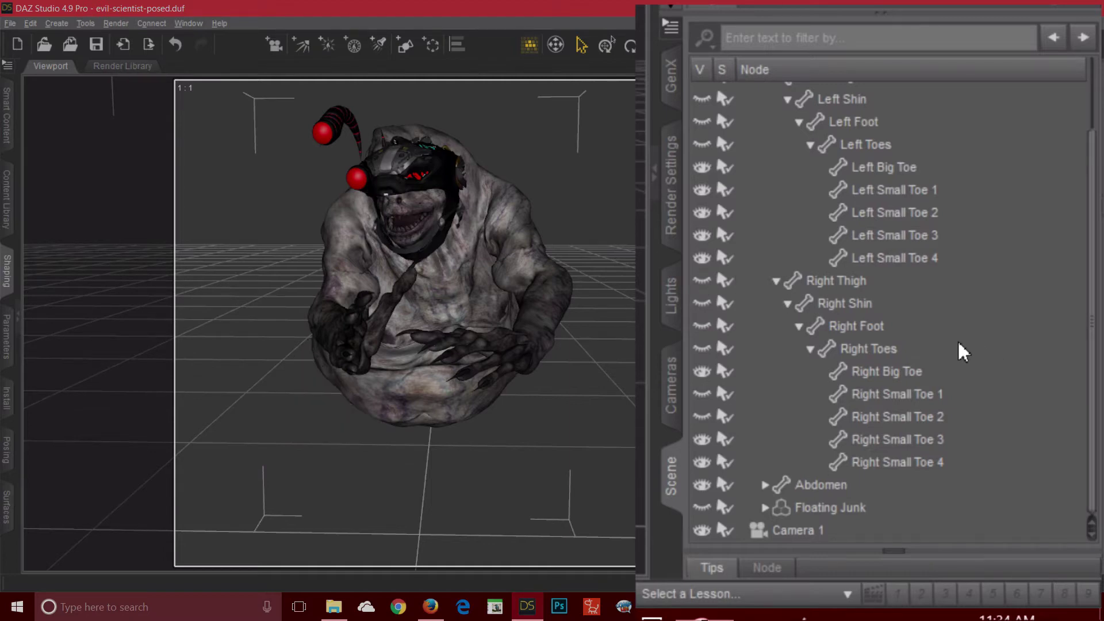
left_click(702, 507)
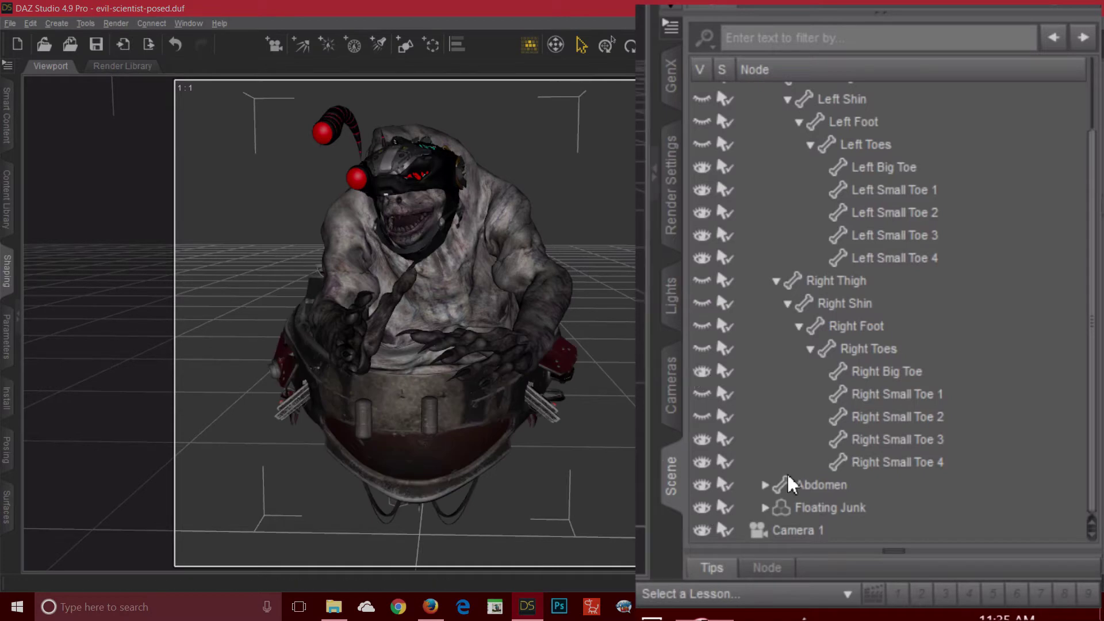
Step: Select Floating Junk, show its transform parameters and set Scale to 100%
left_click(822, 509)
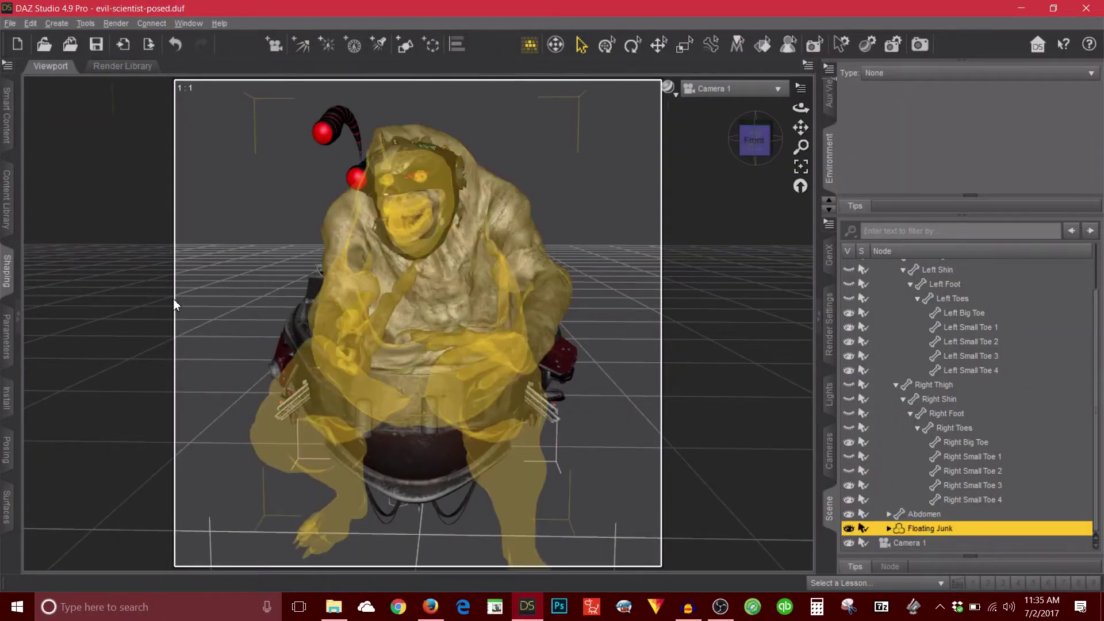
left_click(8, 337)
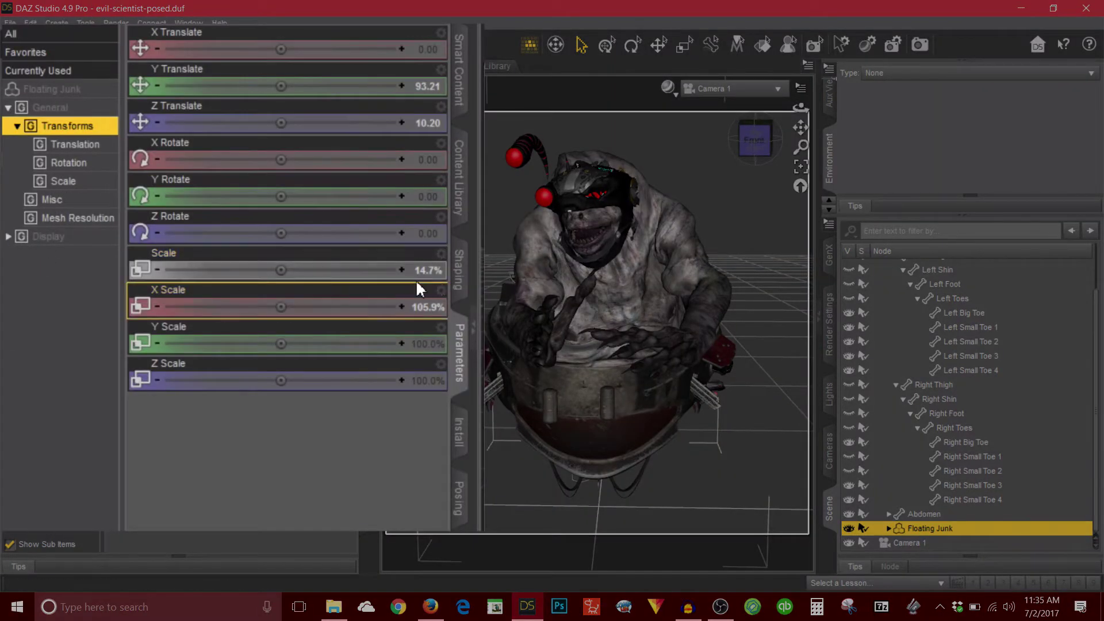
mouse_move(421, 274)
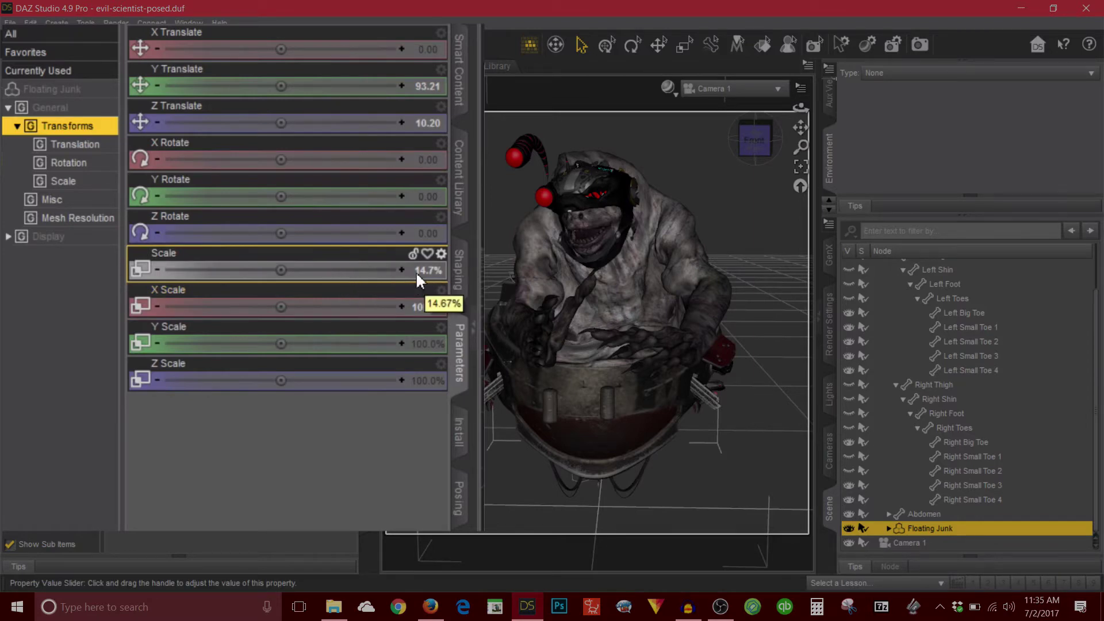
left_click(417, 270)
type("10")
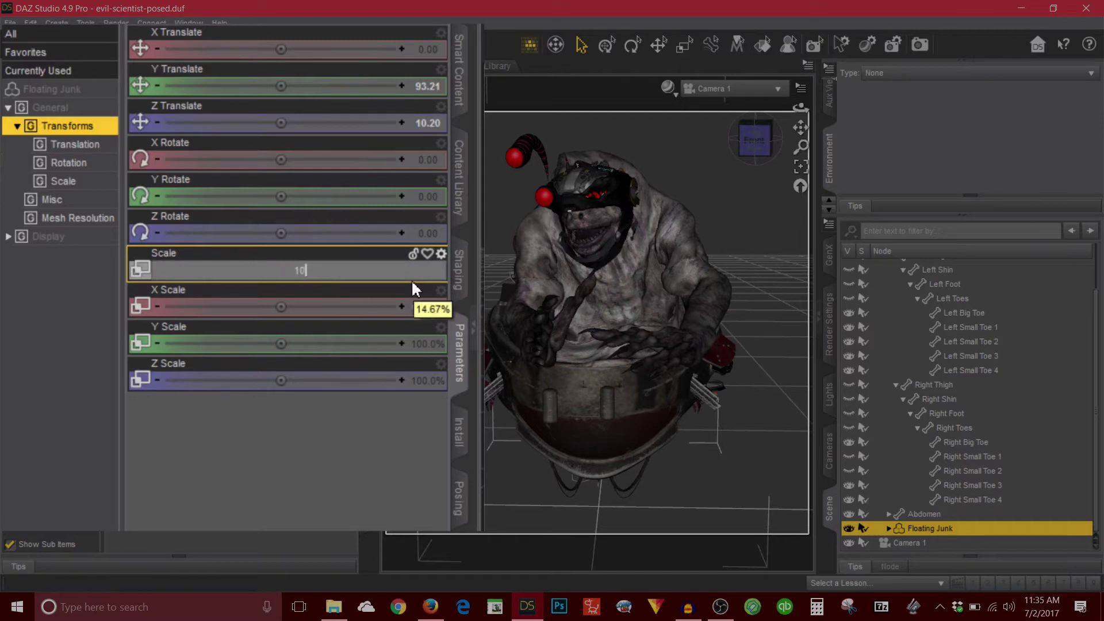
type("0")
key("Return")
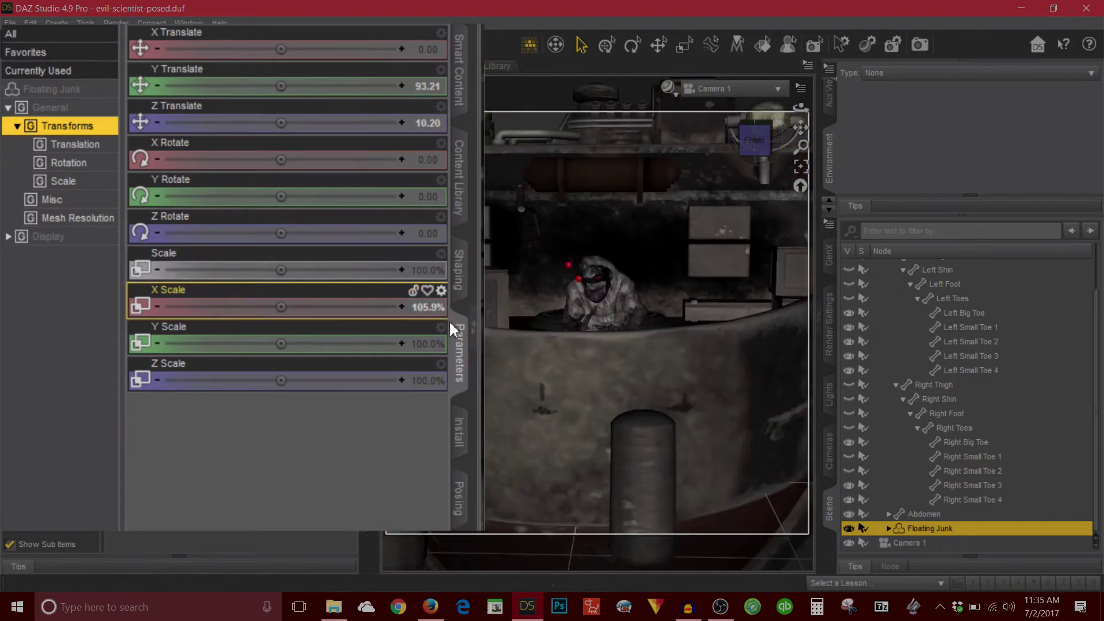
Step: Try X Scale 14.7%, then undo back to Scale 14.7% and X Scale 105.9%
left_click(430, 308)
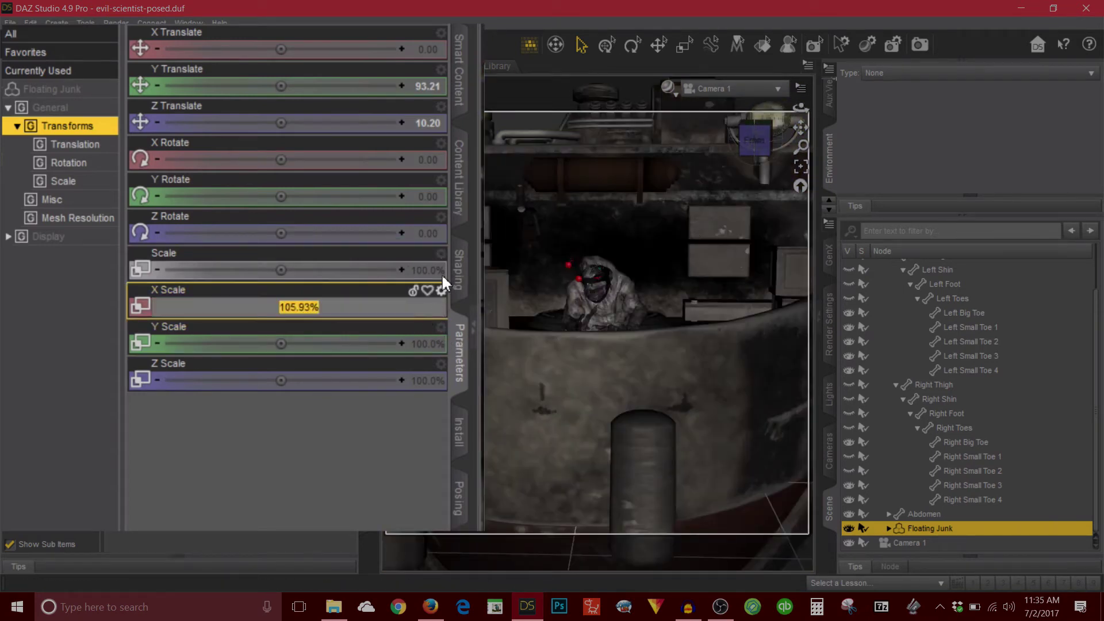
type("14.7")
key("Return")
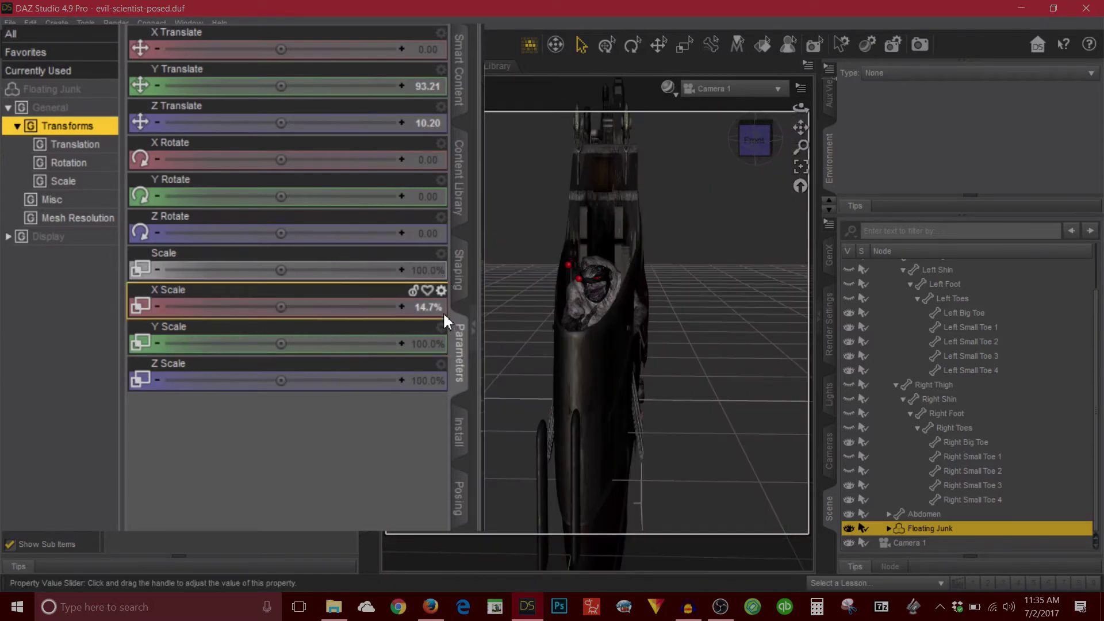
key("ctrl+z")
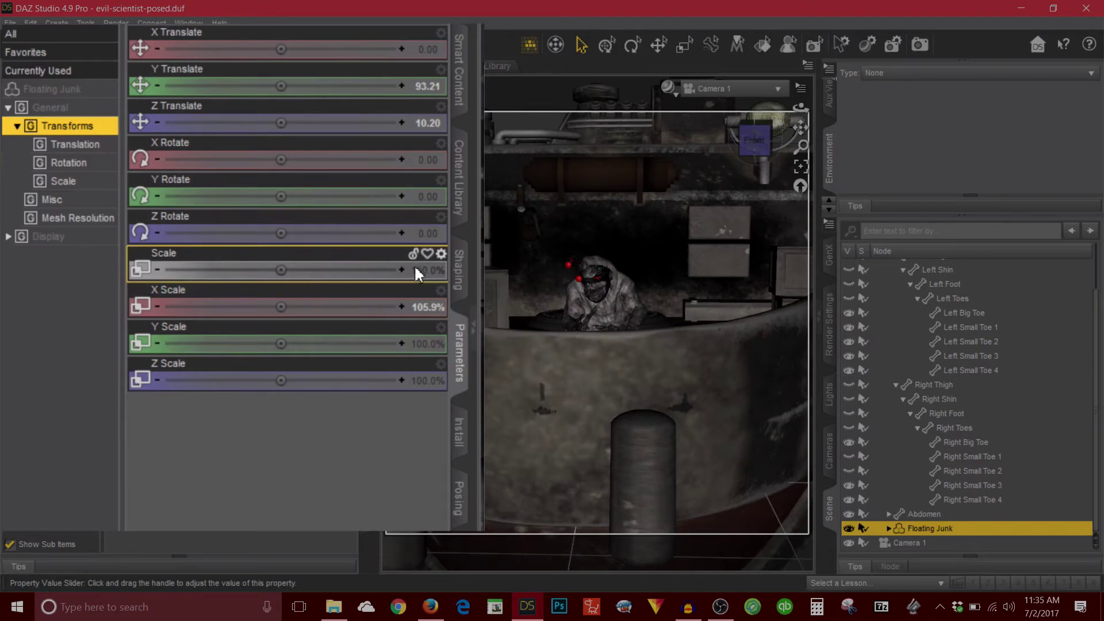
key("ctrl+f")
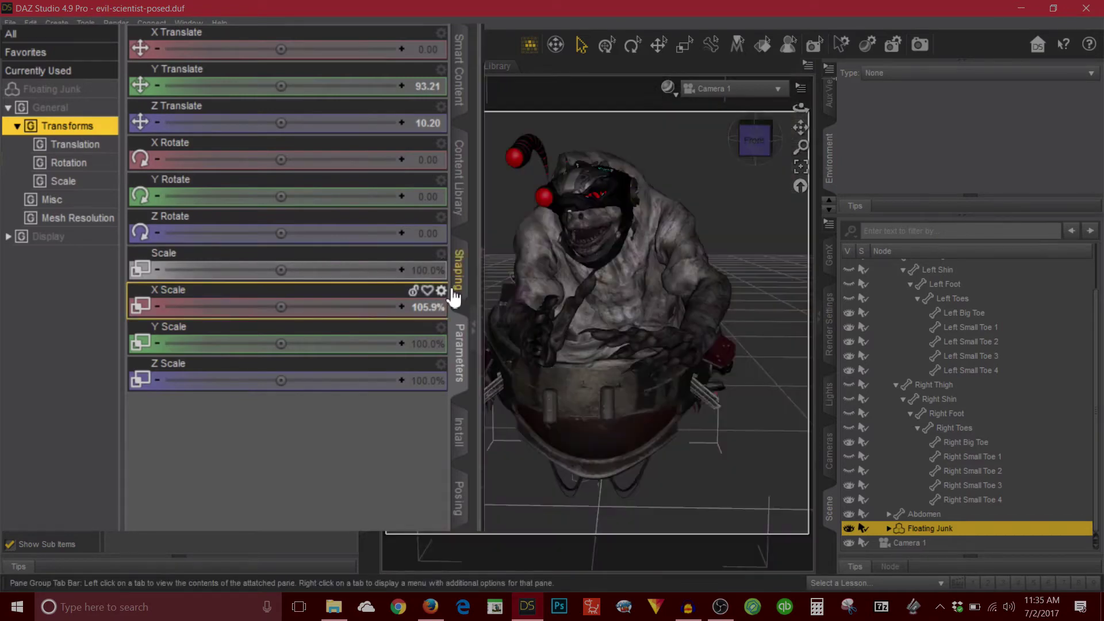
key("ctrl+y")
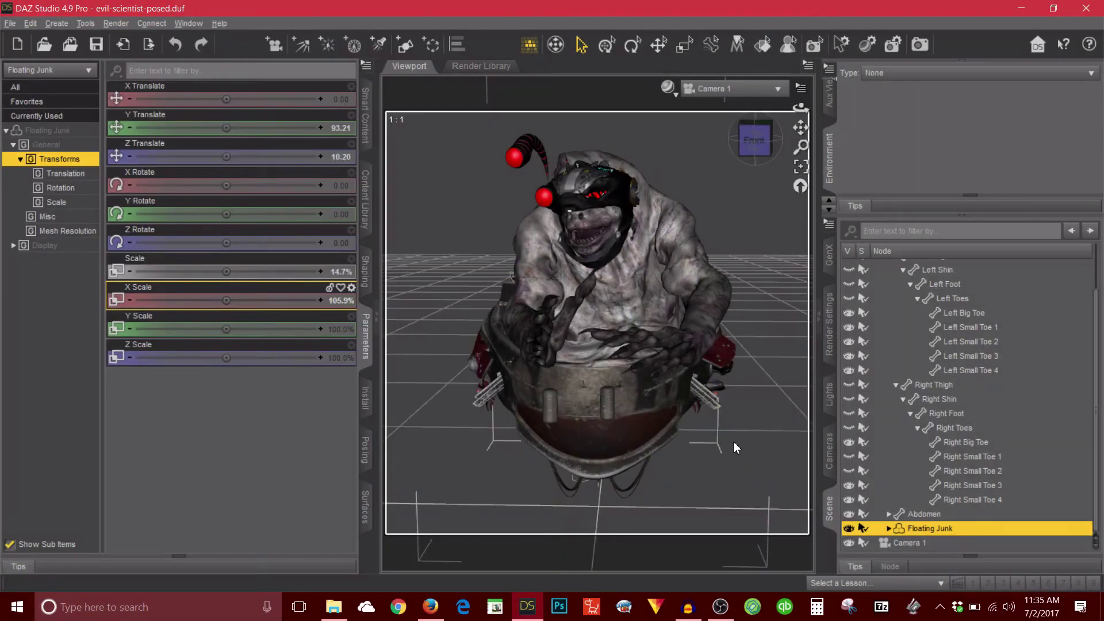
Step: Orbit to a side view, hide the Evil Scientist, and pick the pod's Body with Surface Selection
mouse_move(755, 140)
left_mouse_down()
mouse_move(729, 138)
mouse_move(758, 145)
left_mouse_up()
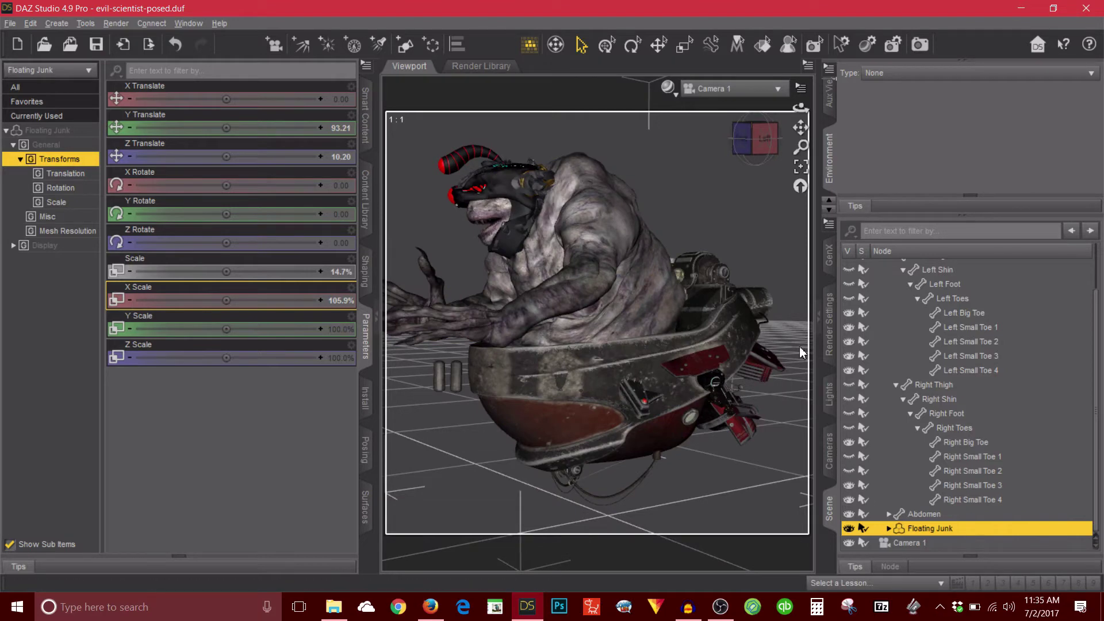
scroll(1090, 425, "up", 2)
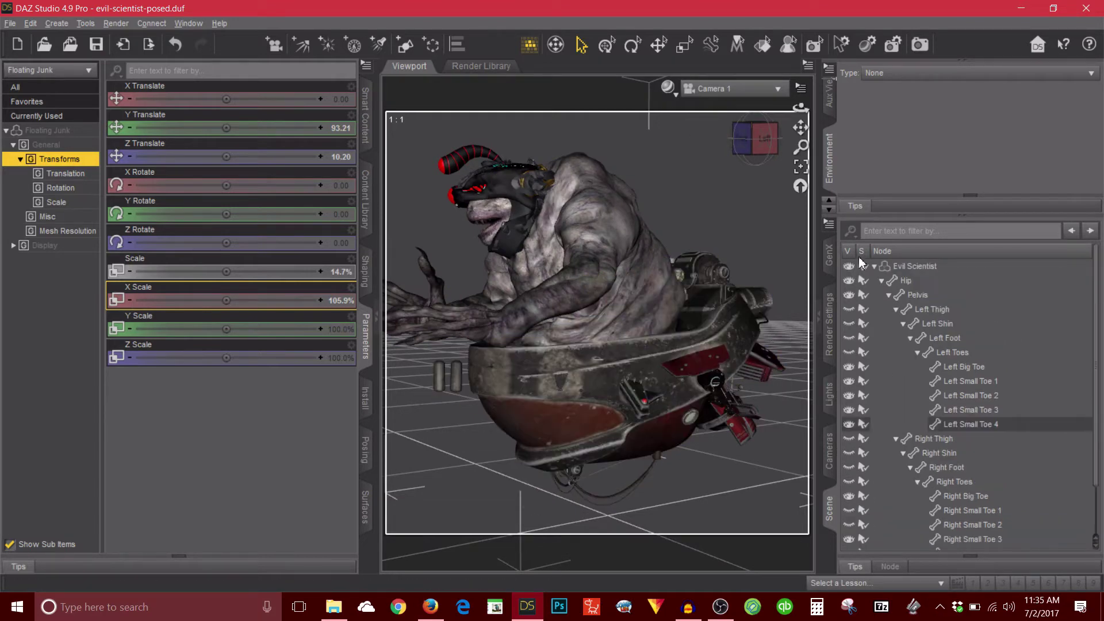
left_click(850, 266)
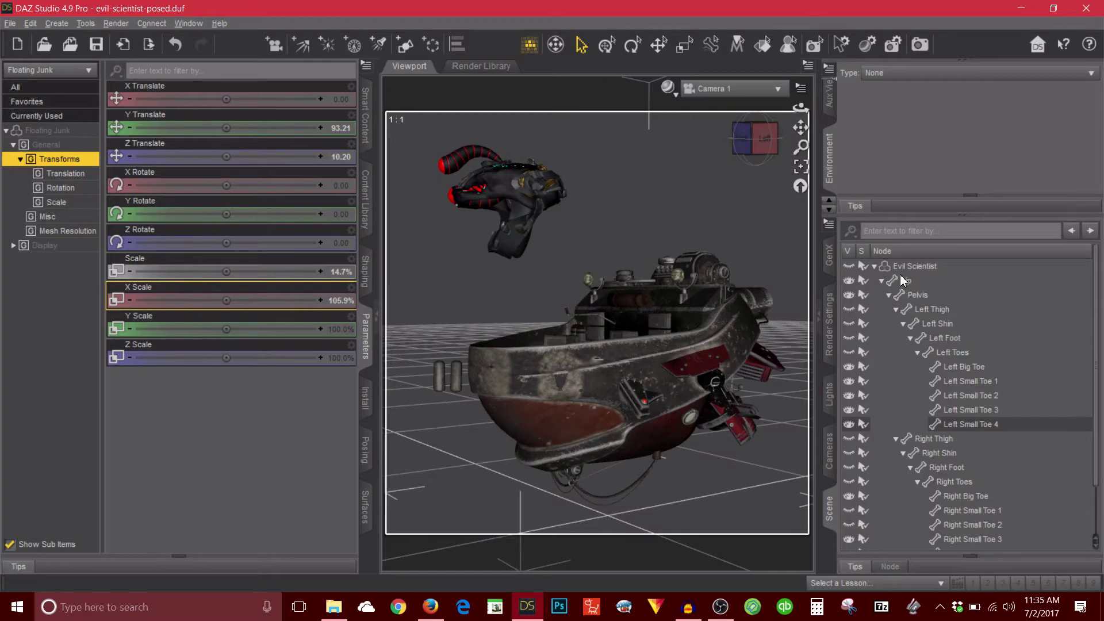
left_click(669, 374)
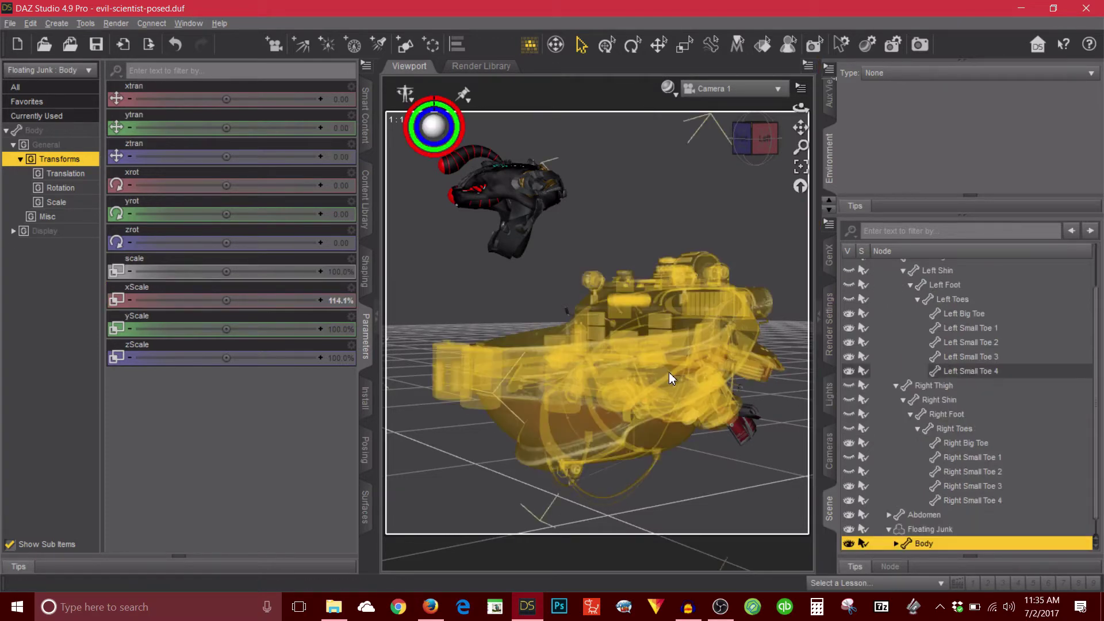
left_click(764, 46)
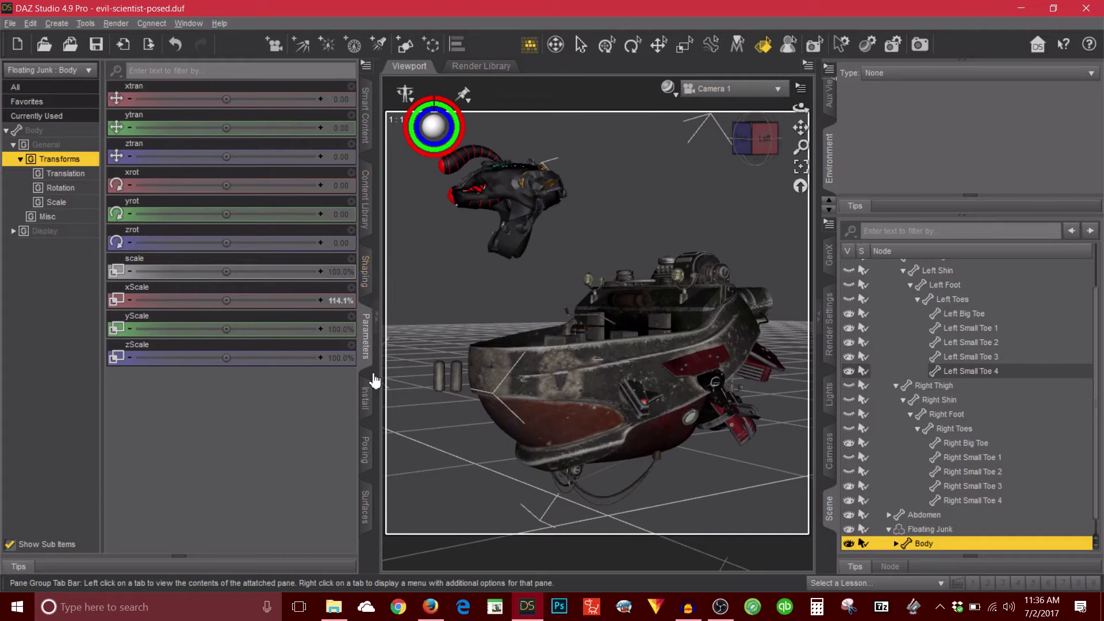
Step: In the Surfaces Editor, expand Floating Junk and select its BackDrives material group
left_click(366, 509)
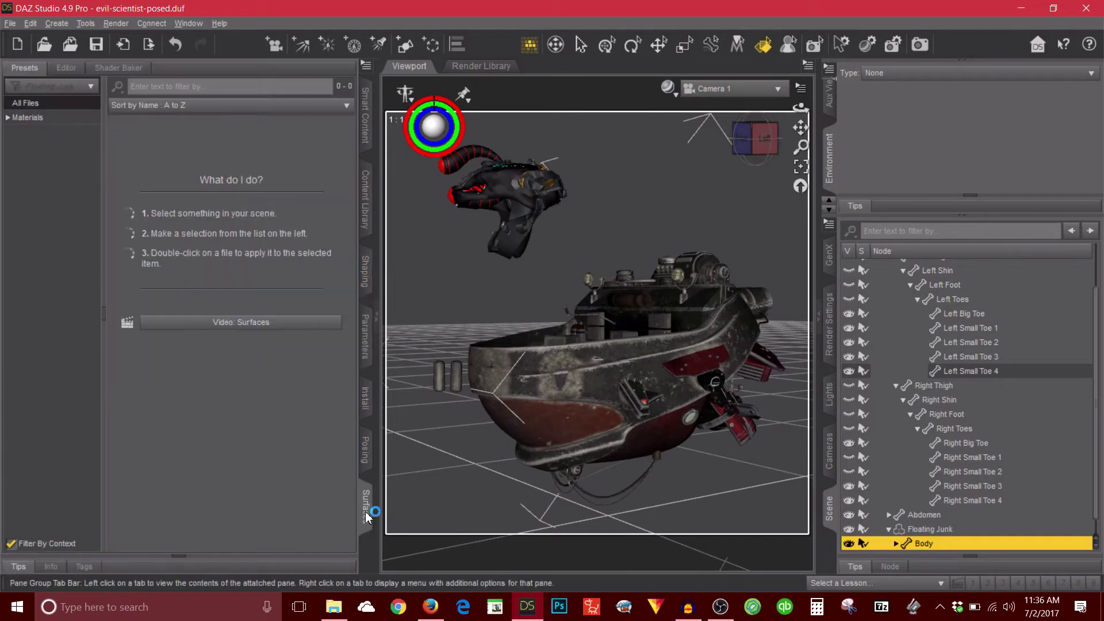
left_click(7, 119)
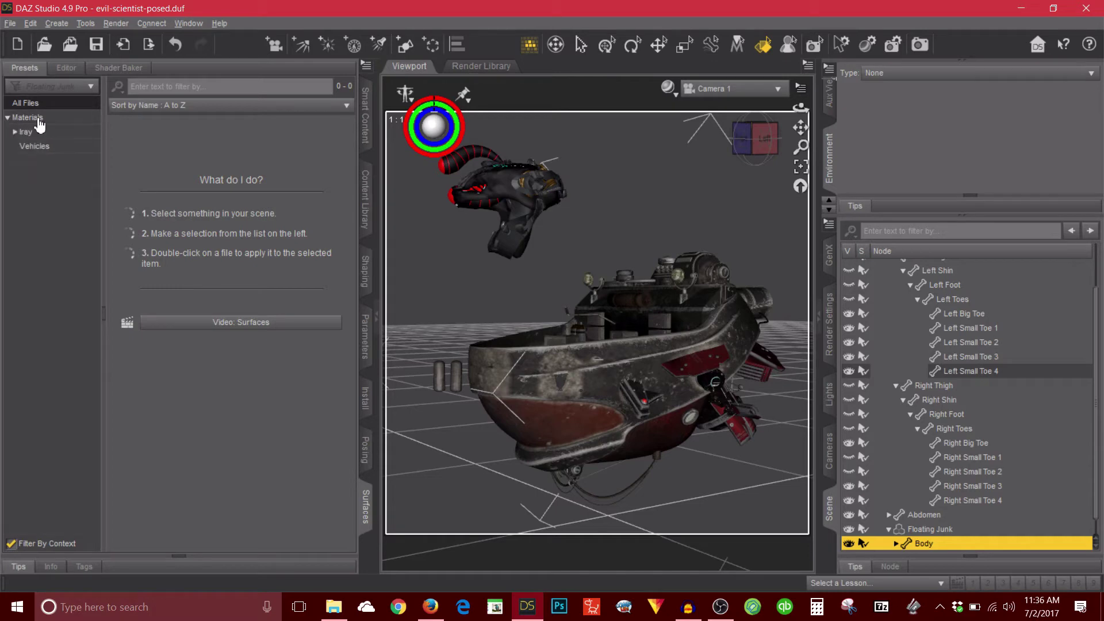
left_click(66, 72)
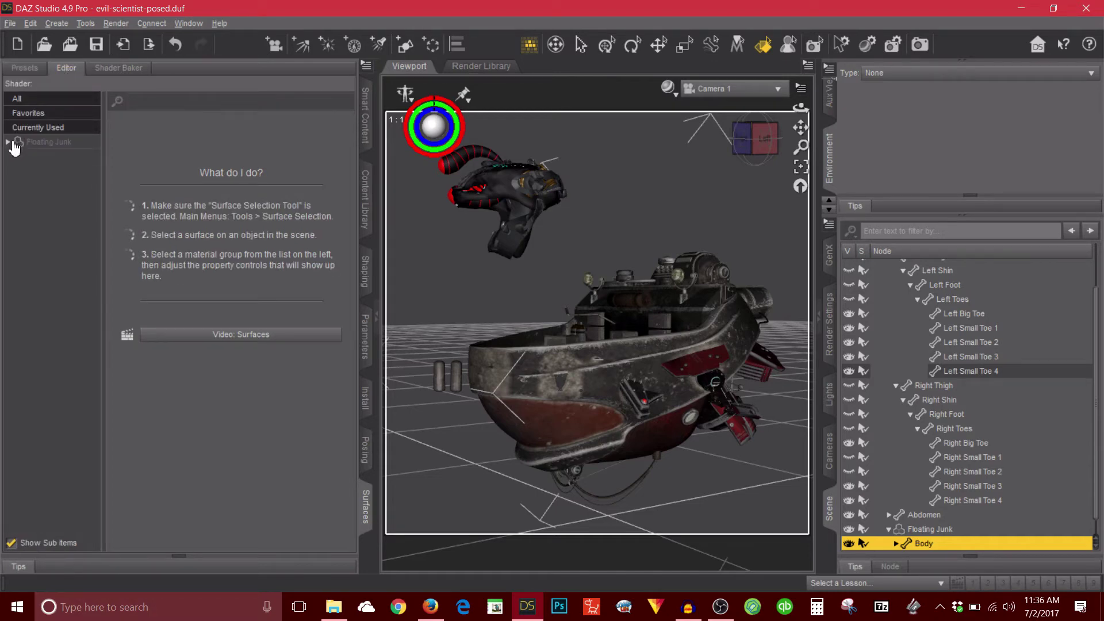
left_click(7, 141)
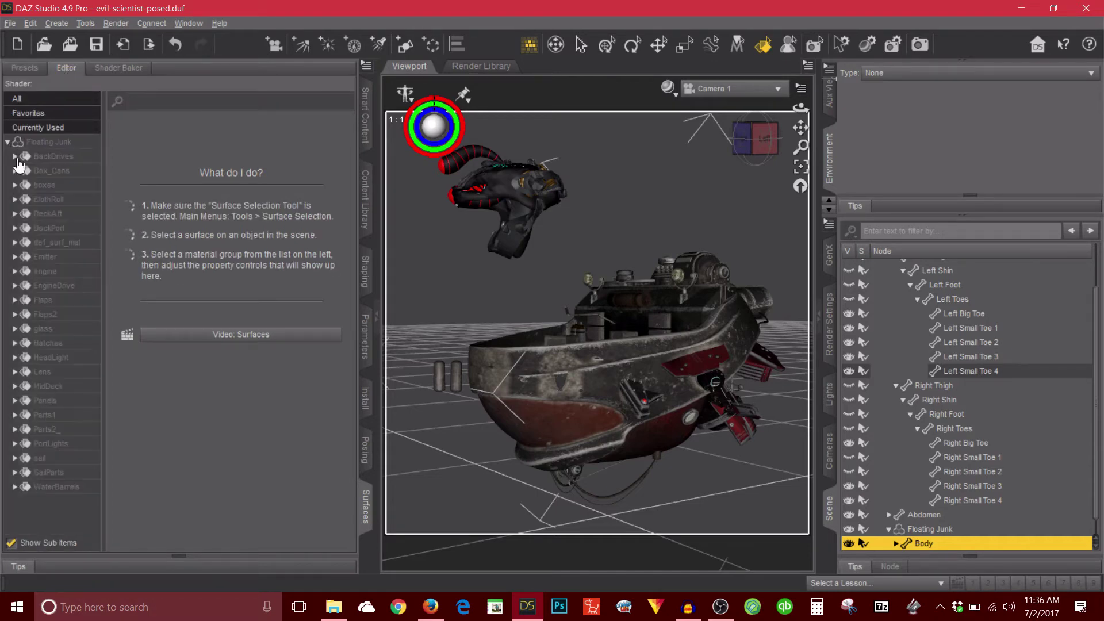
left_click(73, 157)
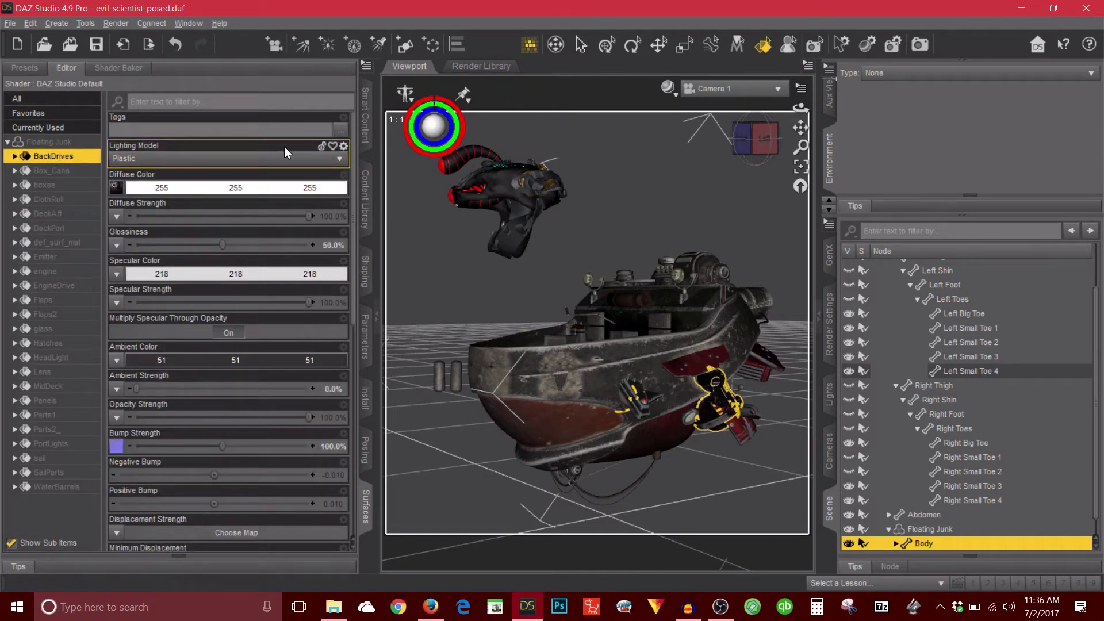
Step: Filter surface properties by 'op' and step from Box_Cans down through the pod's material groups
left_click(283, 101)
type("op")
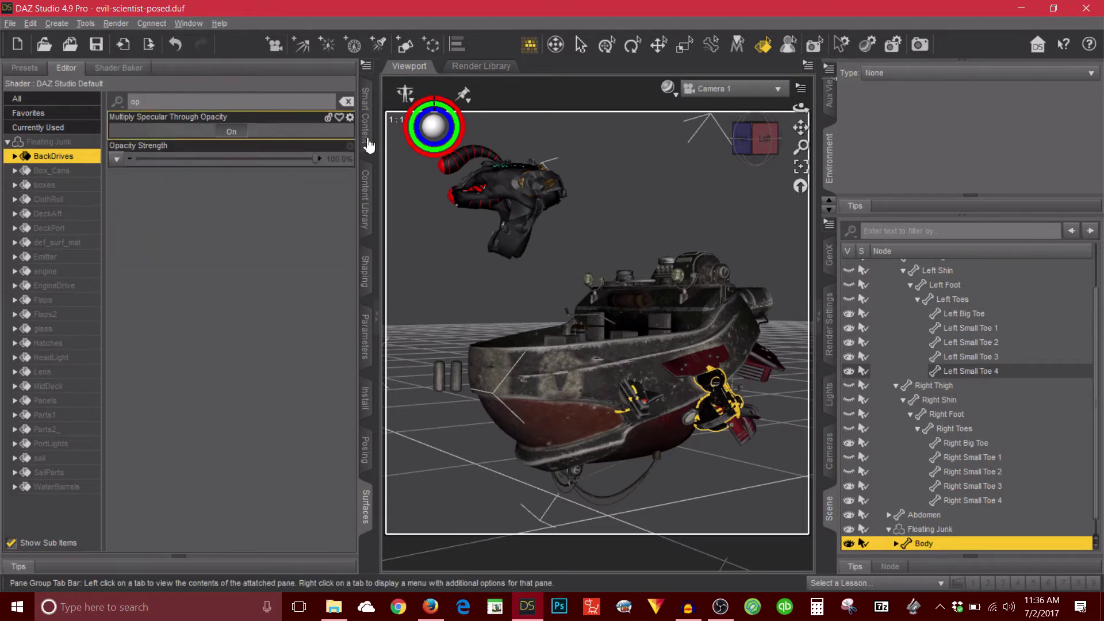
left_click(46, 172)
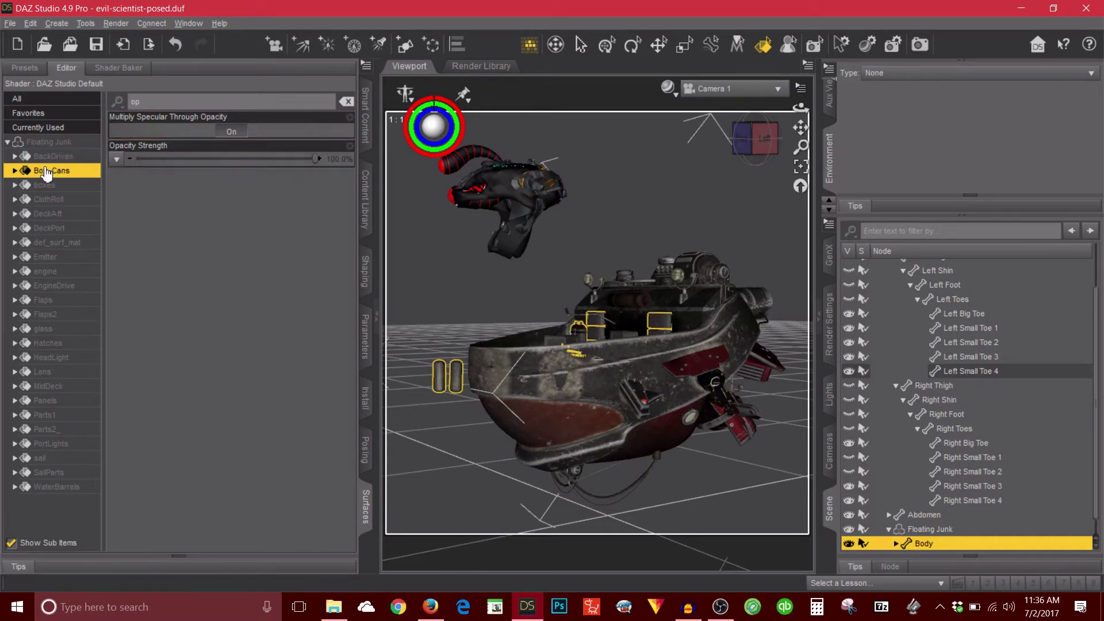
key("Down")
key("Down")
key("Down")
key("Down")
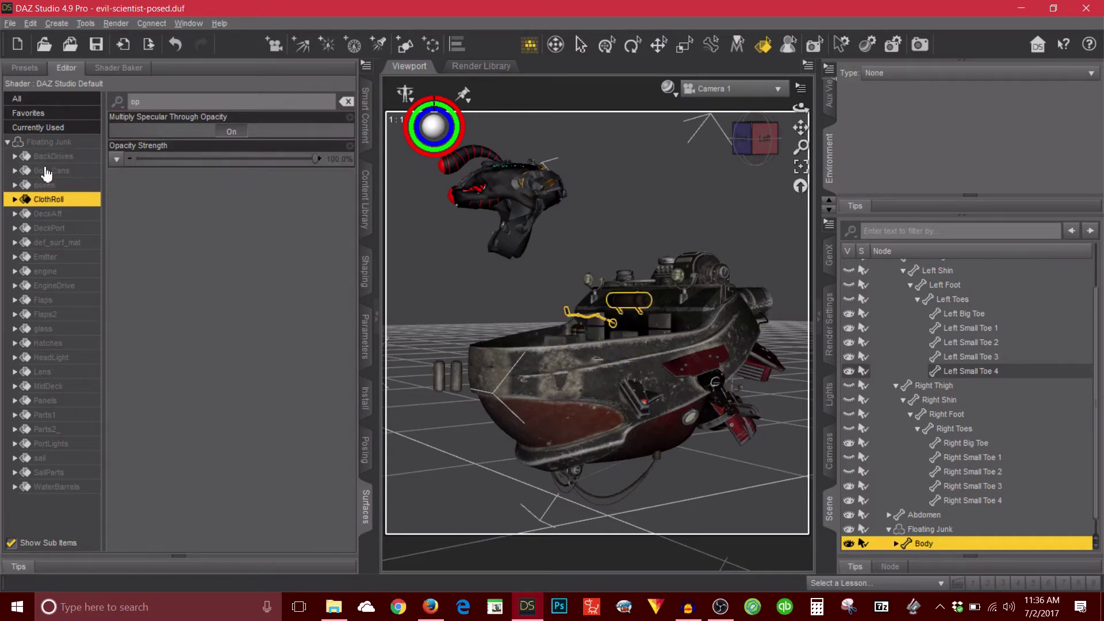
key("Down")
key("Down")
key("Down")
key("Down")
key("Down")
key("Down")
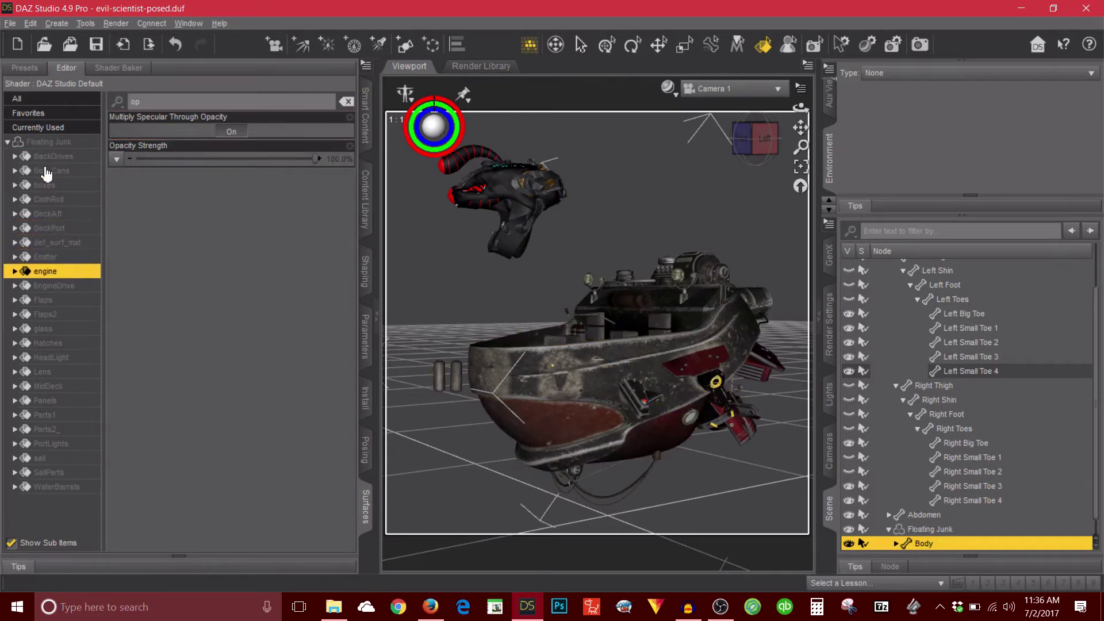
key("Down")
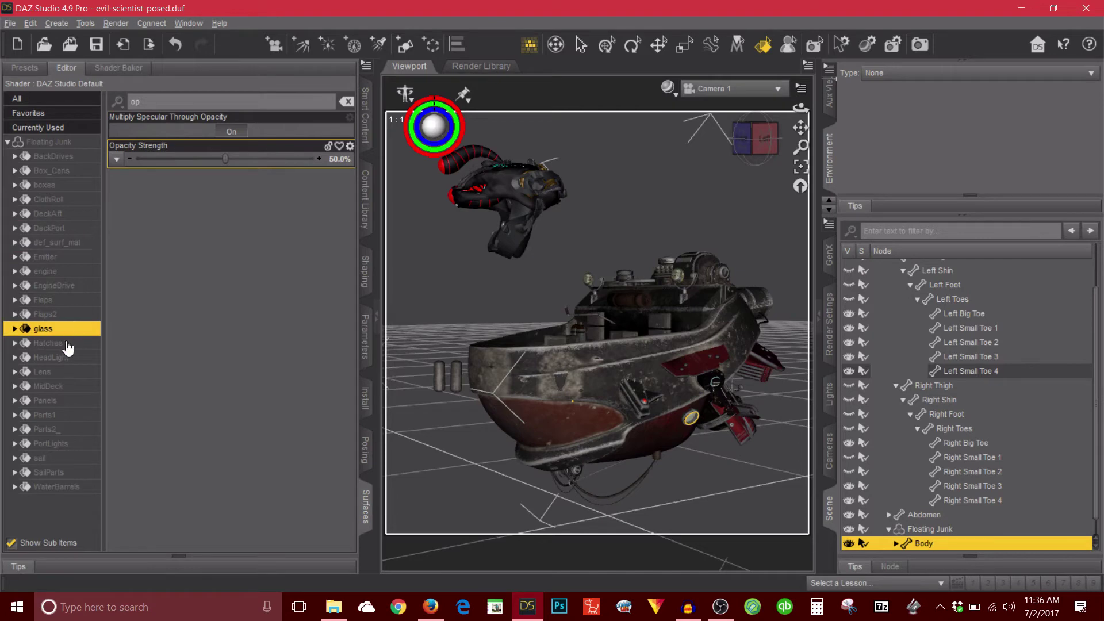
key("Down")
key("Down")
key("Down")
key("Down")
key("Down")
key("Down")
key("Down")
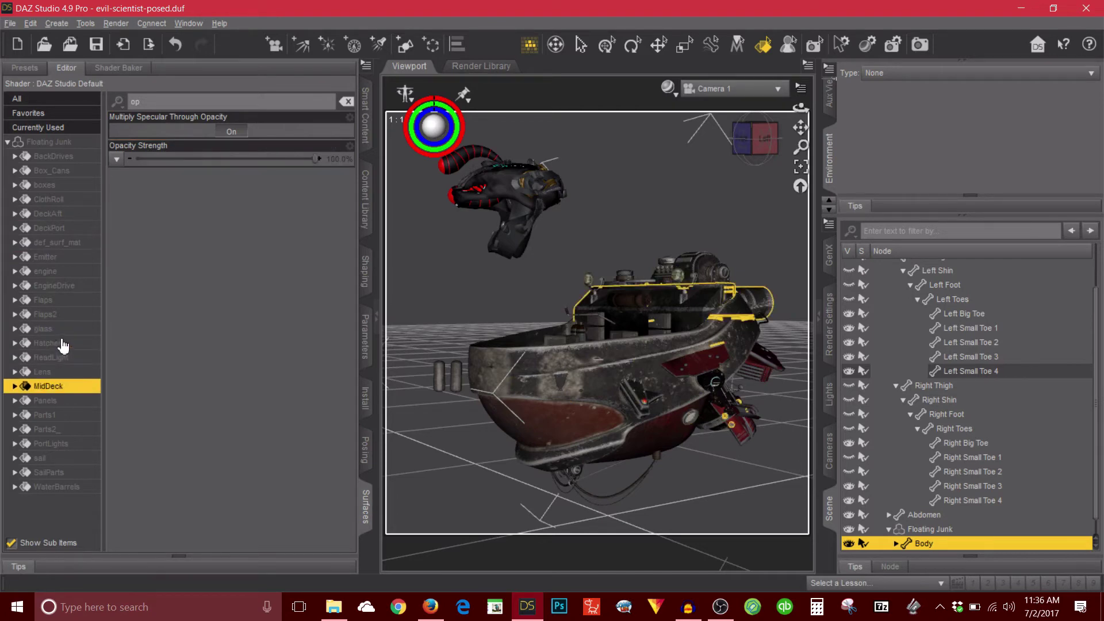
key("Down")
key("Down")
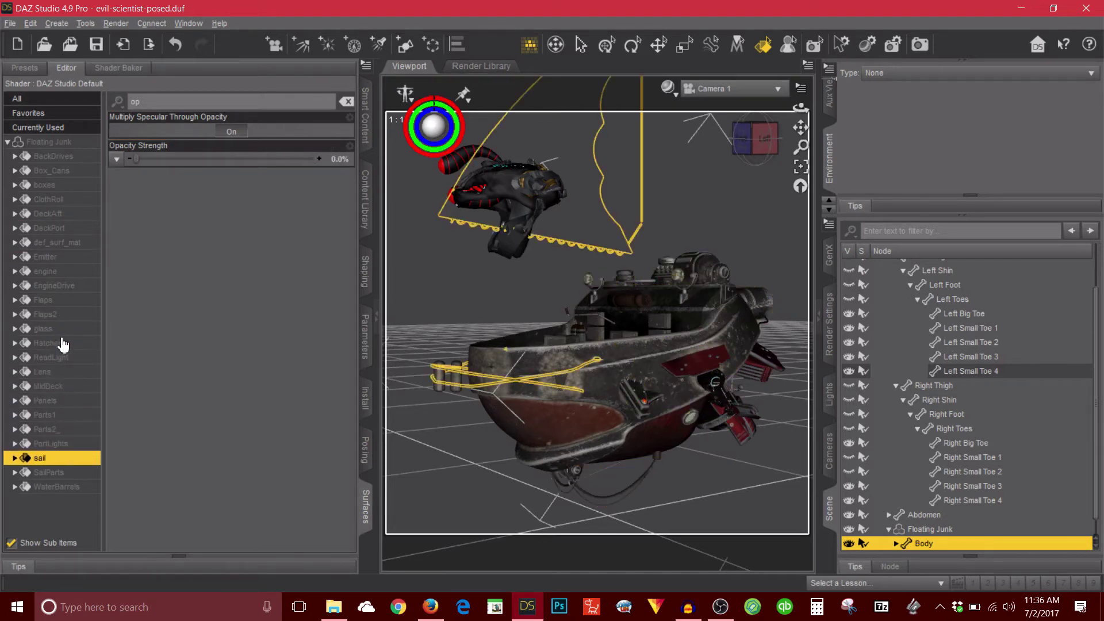
Step: Test the SailParts Opacity Strength between 100% and 0%, leaving it at 0%
left_click_drag(143, 161, 381, 158)
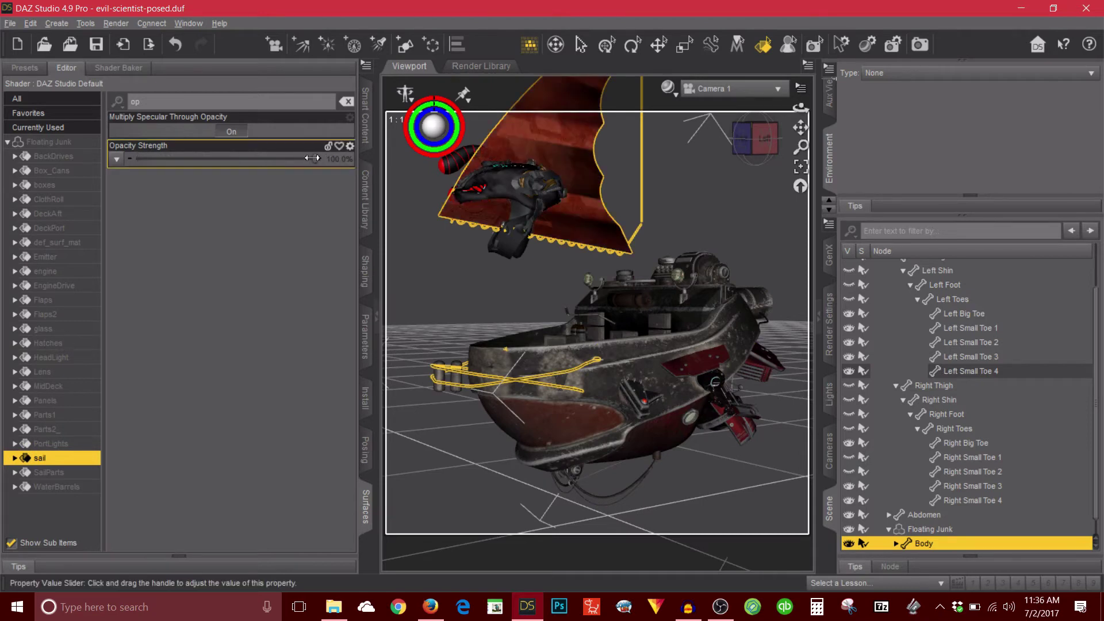
left_click_drag(312, 158, 134, 159)
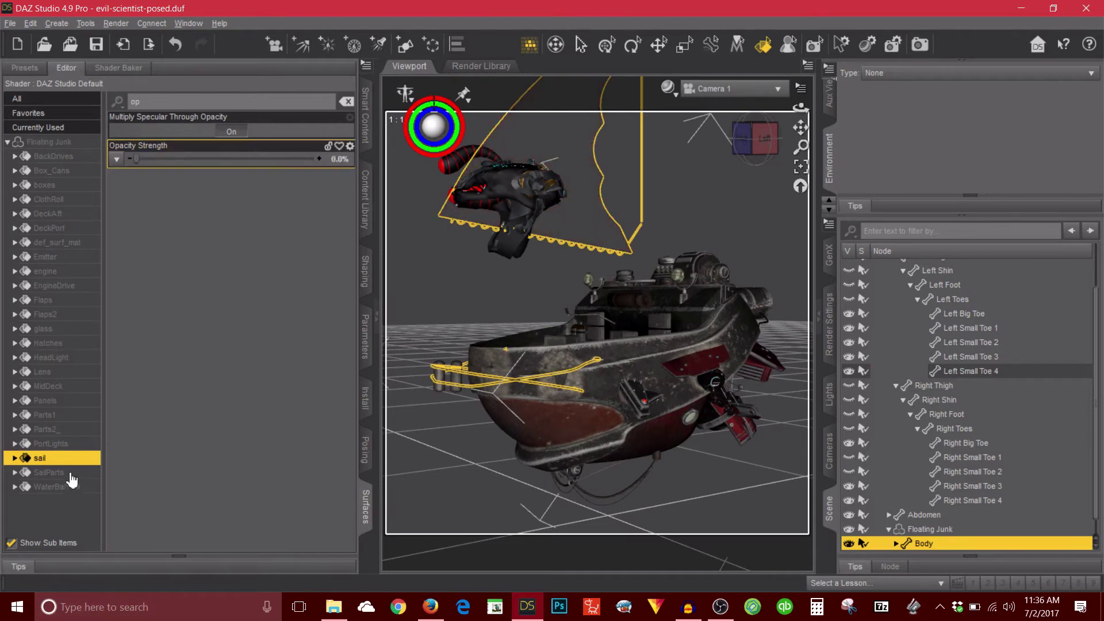
left_click(52, 473)
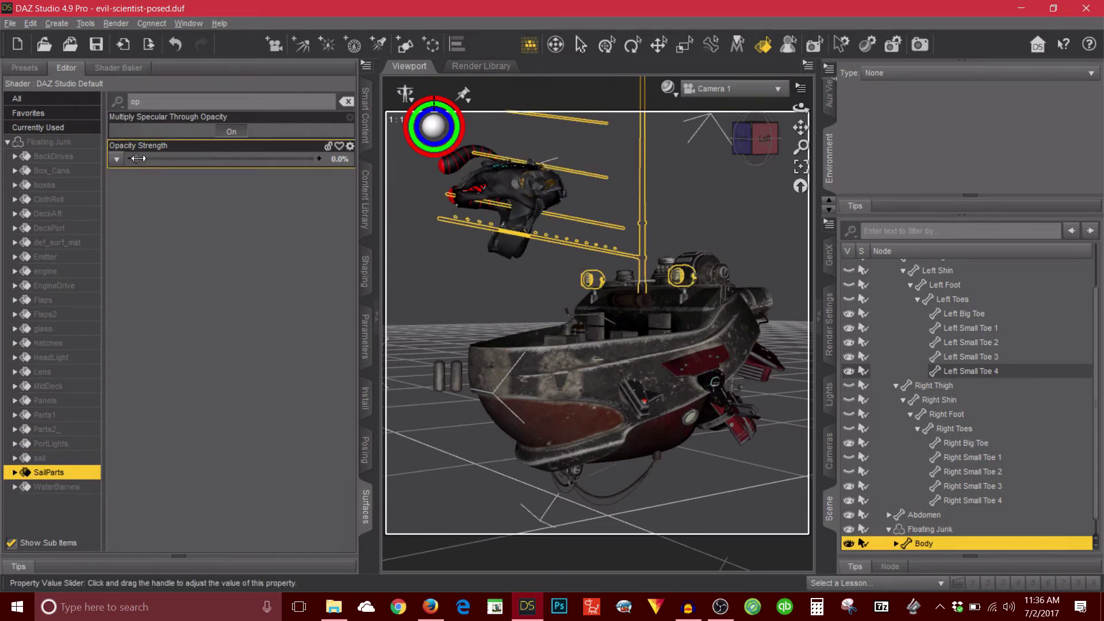
left_click_drag(135, 159, 315, 158)
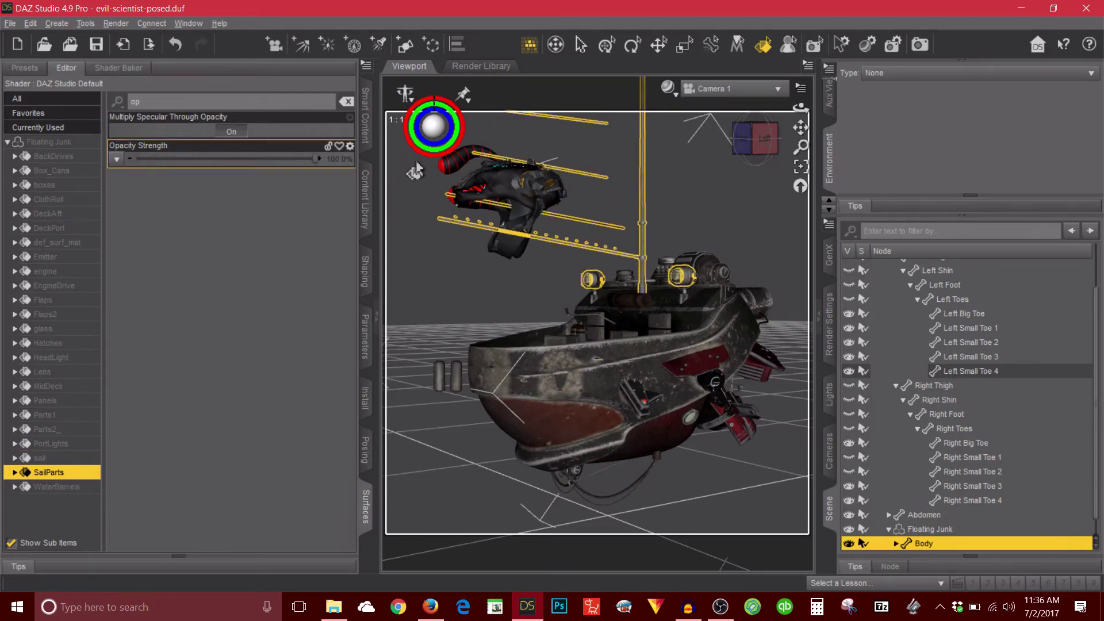
left_click(608, 391)
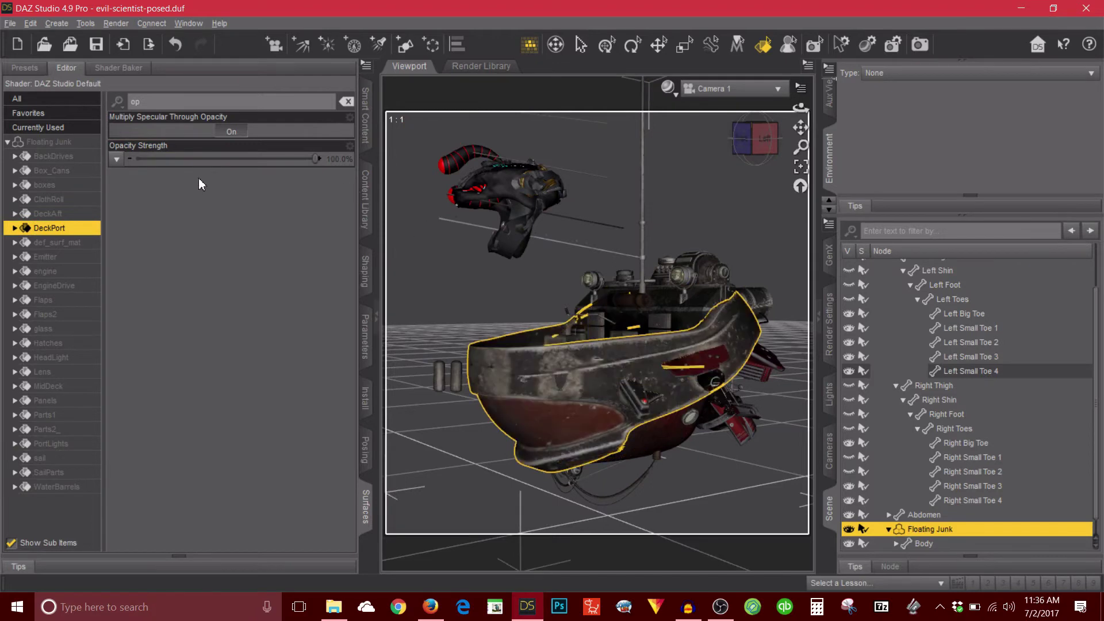
left_click(49, 472)
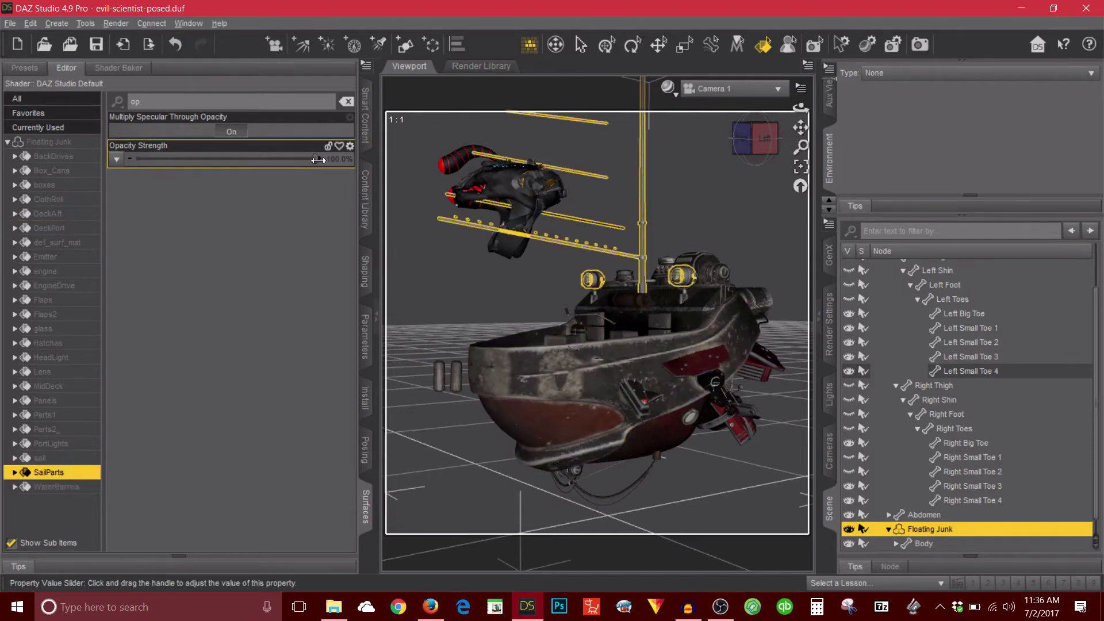
left_click_drag(297, 161, 133, 159)
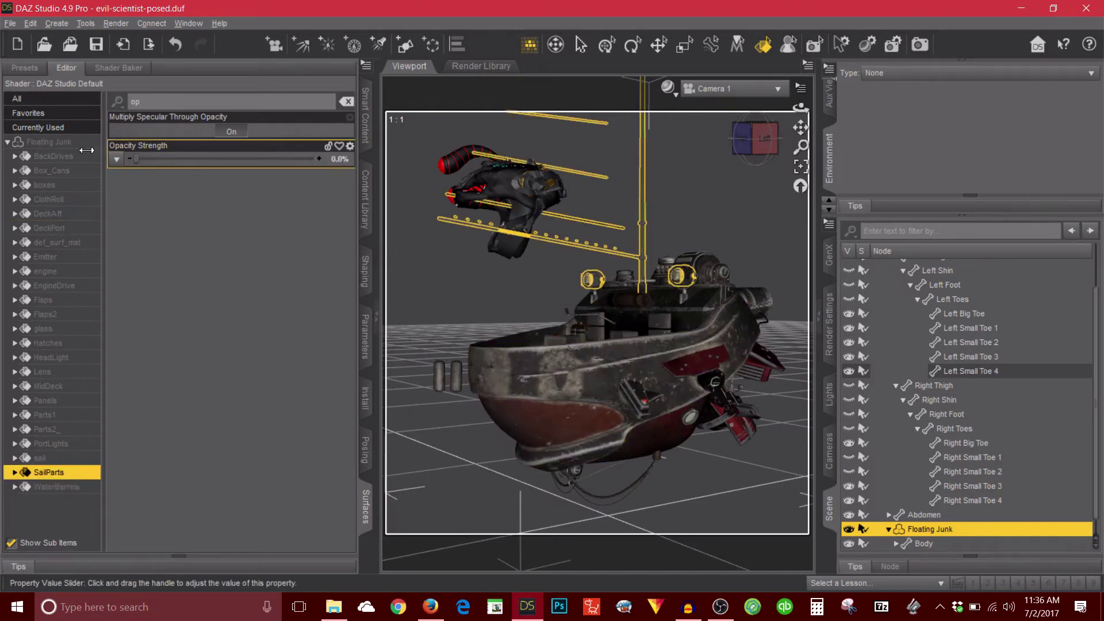
Step: Set WaterBarrels Opacity Strength to 0% and clear the surface selection
left_click(56, 487)
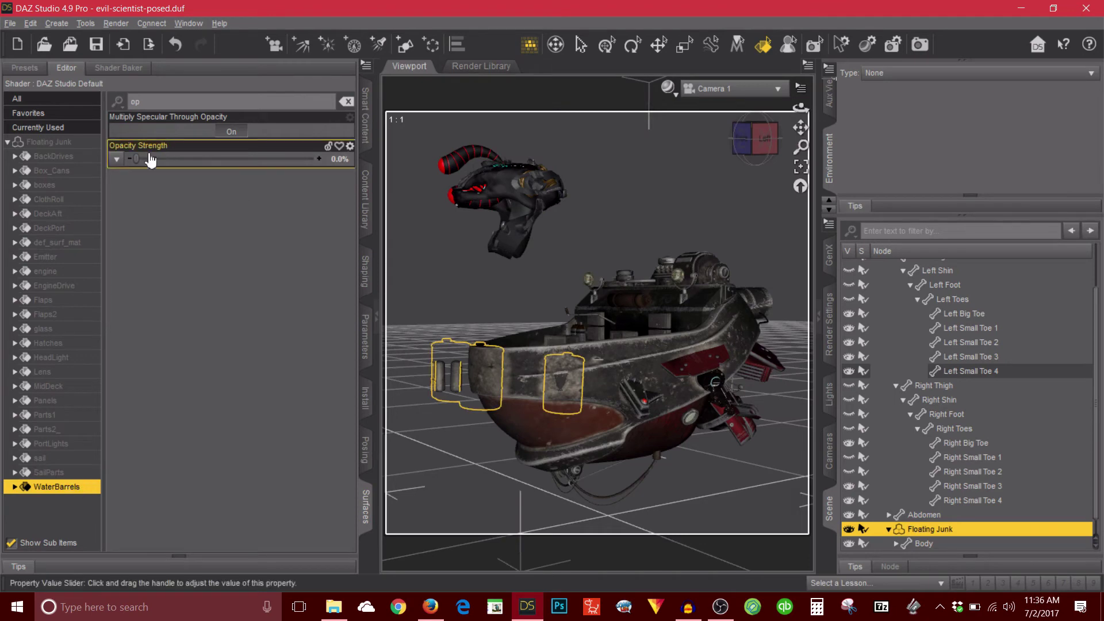
left_click_drag(220, 159, 126, 155)
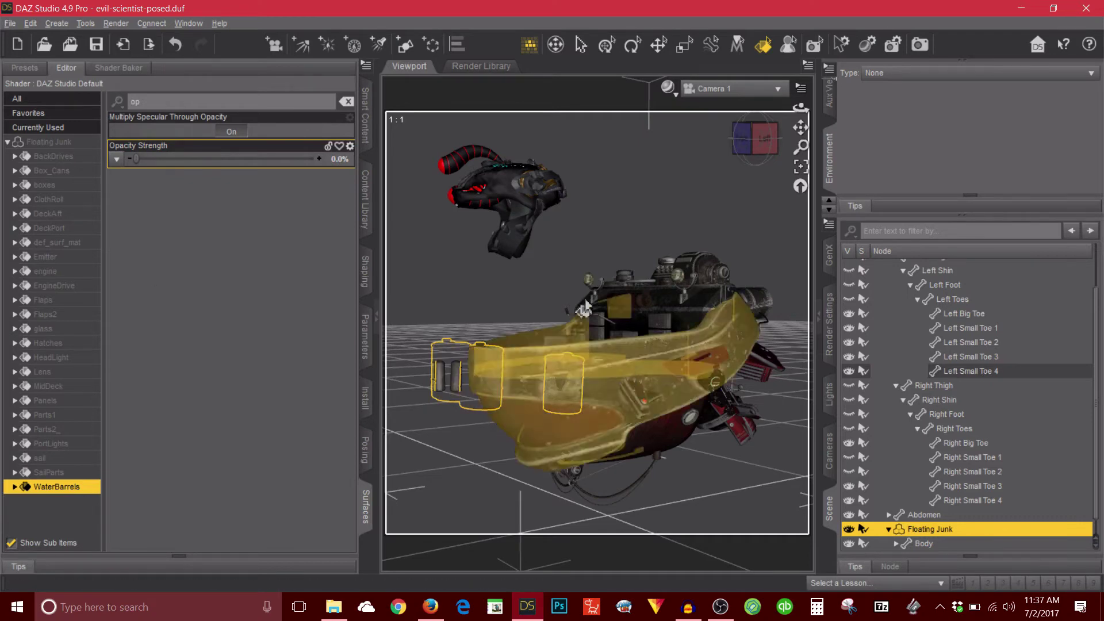
left_click(554, 288)
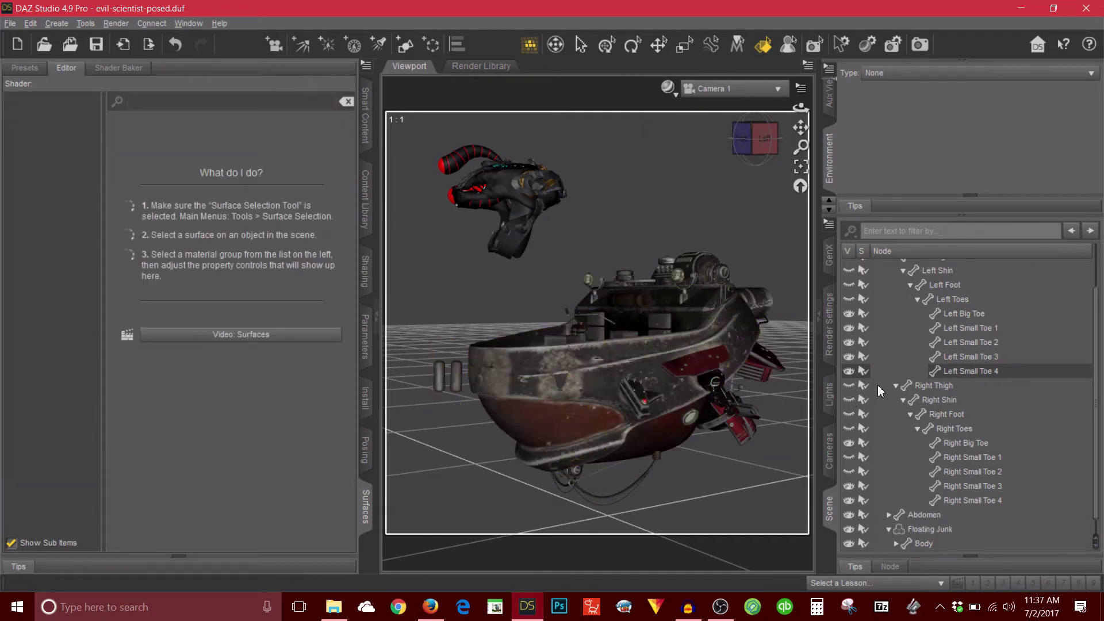
Step: Unhide the Evil Scientist figure and turn the view to face its front
left_click_drag(1096, 305, 1095, 248)
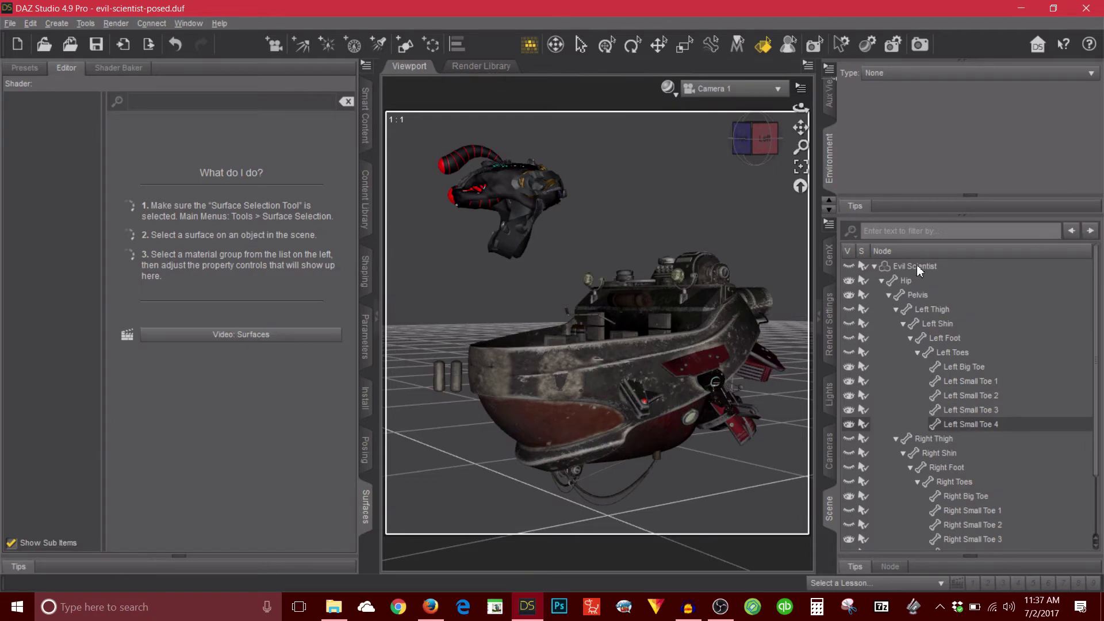
left_click(849, 266)
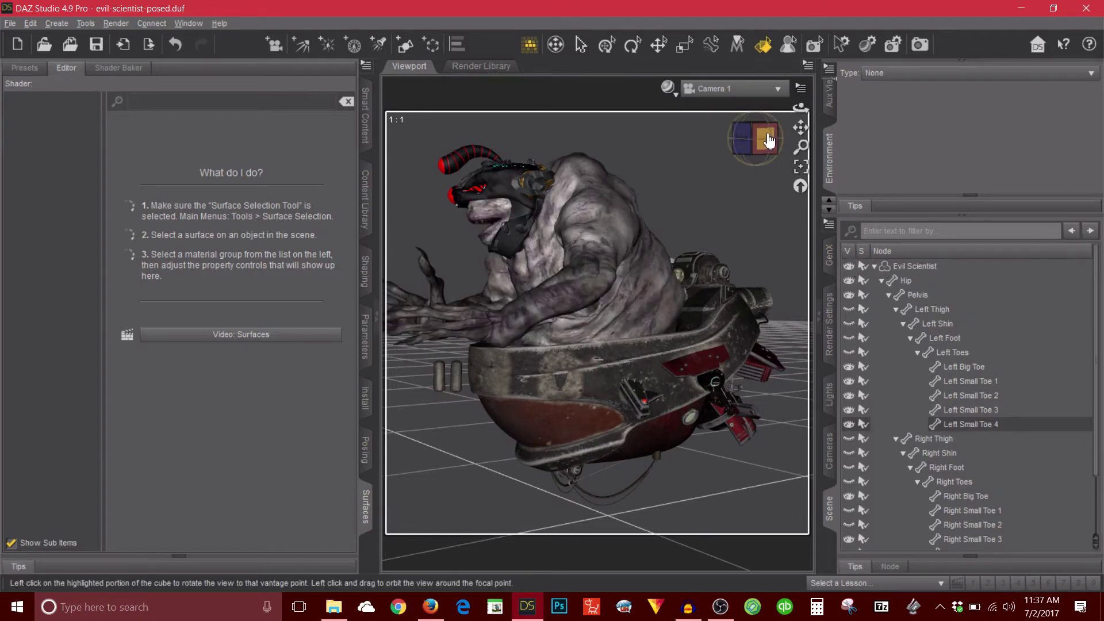
left_click(743, 138)
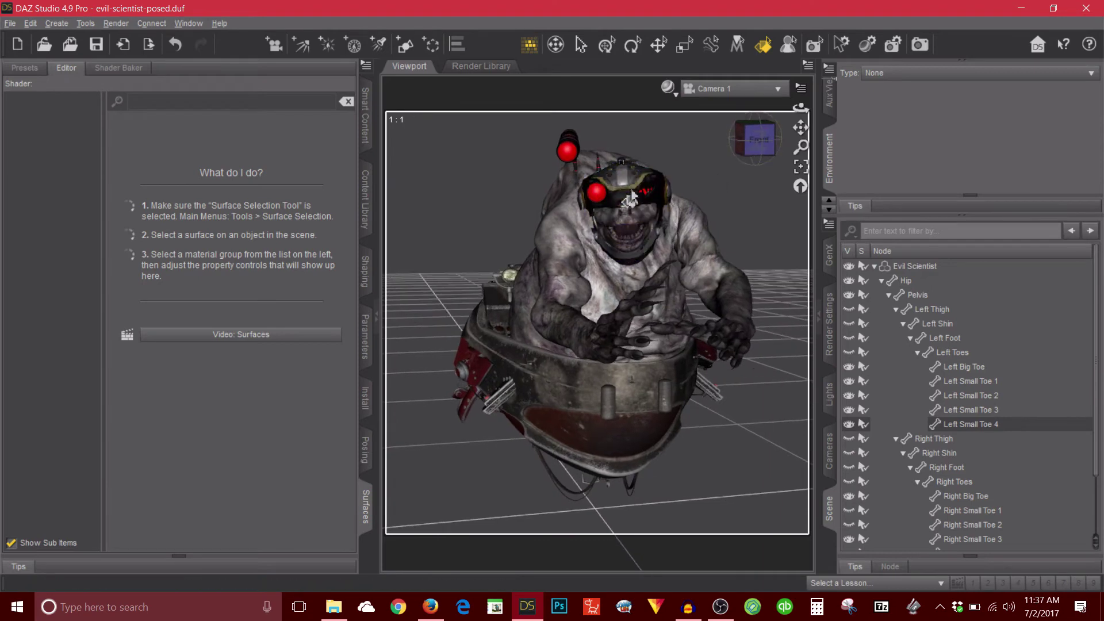
scroll(1081, 426, "down", 2)
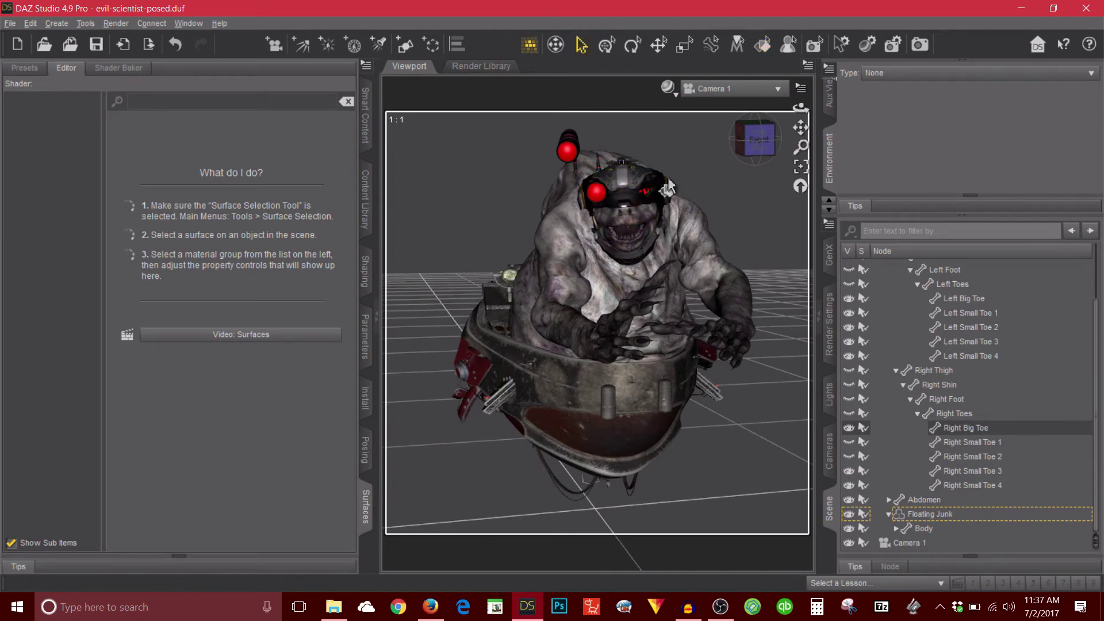
Step: With Node Selection, select the sci fi helmet from the head's right-click menu
left_click(581, 48)
right_click(641, 180)
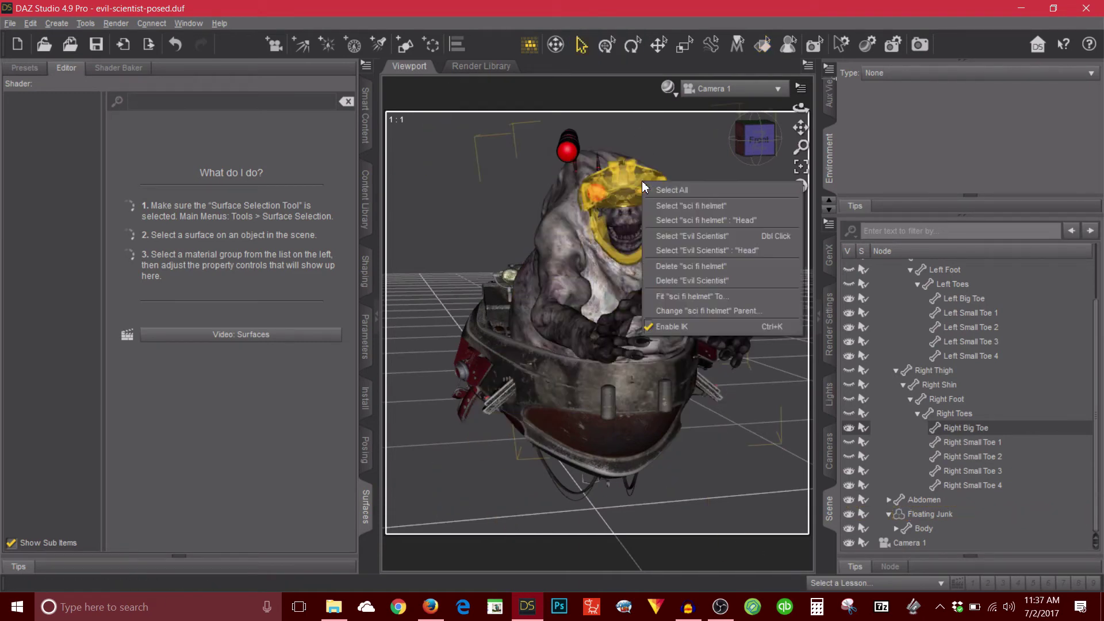
left_click(665, 205)
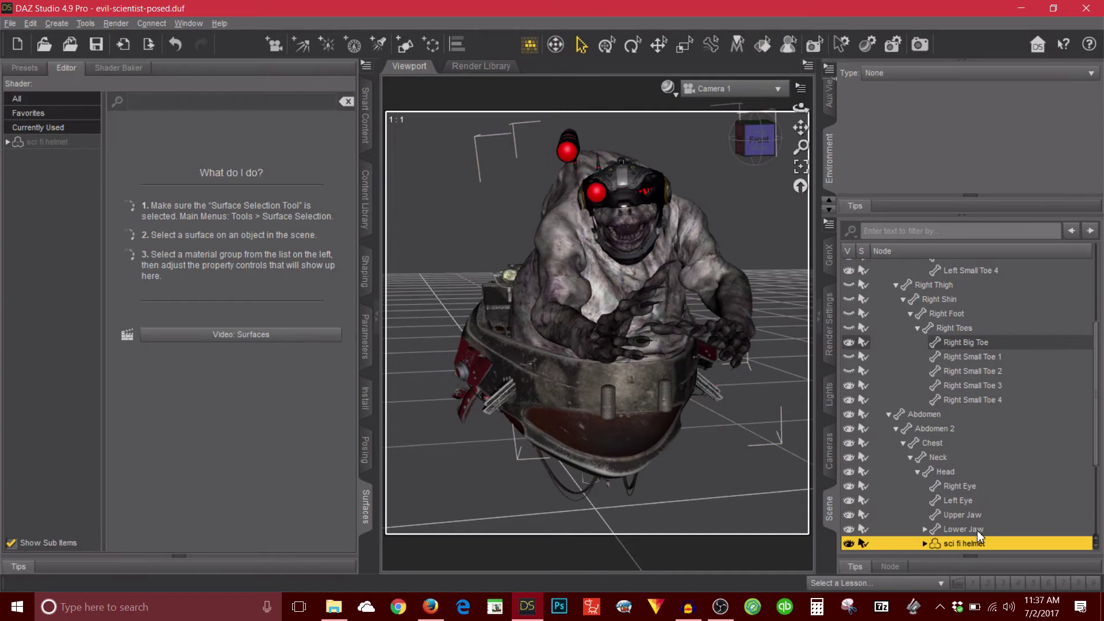
Step: Expand the sci fi helmet's material zones, select two of them, and pan in on the helmet
left_click(7, 141)
left_click(56, 156)
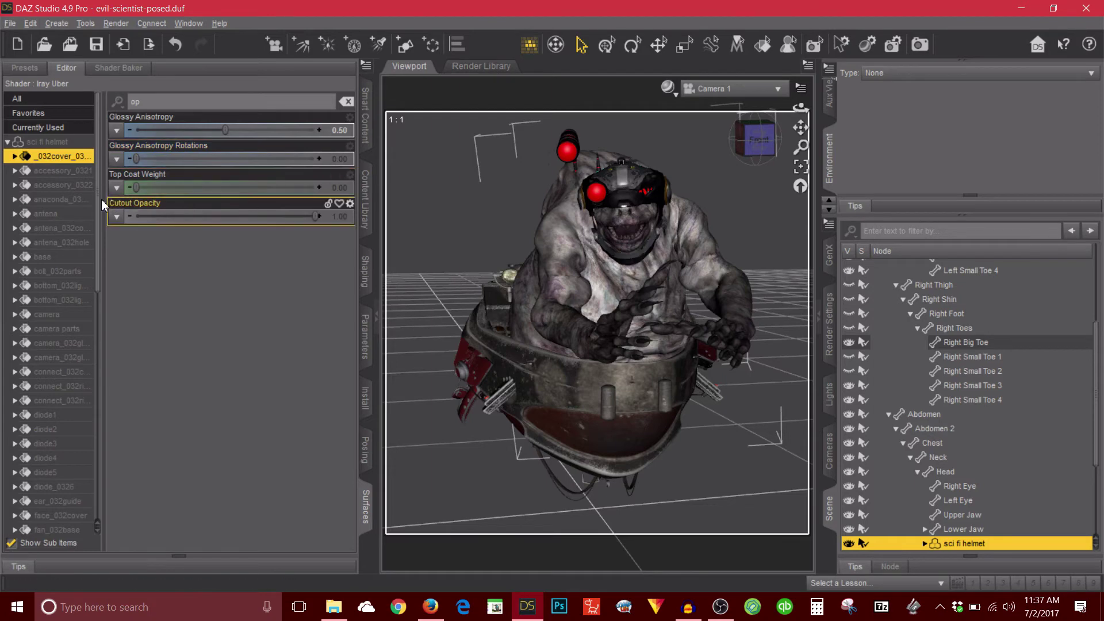
left_click(71, 172)
scroll(74, 198, "down", 8)
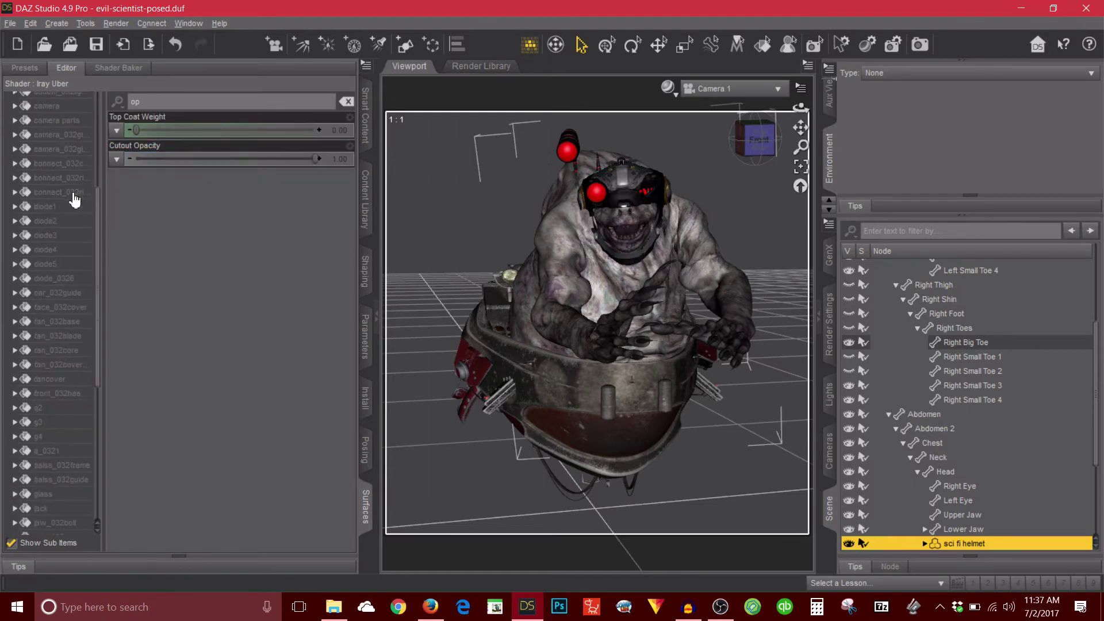
scroll(75, 199, "down", 3)
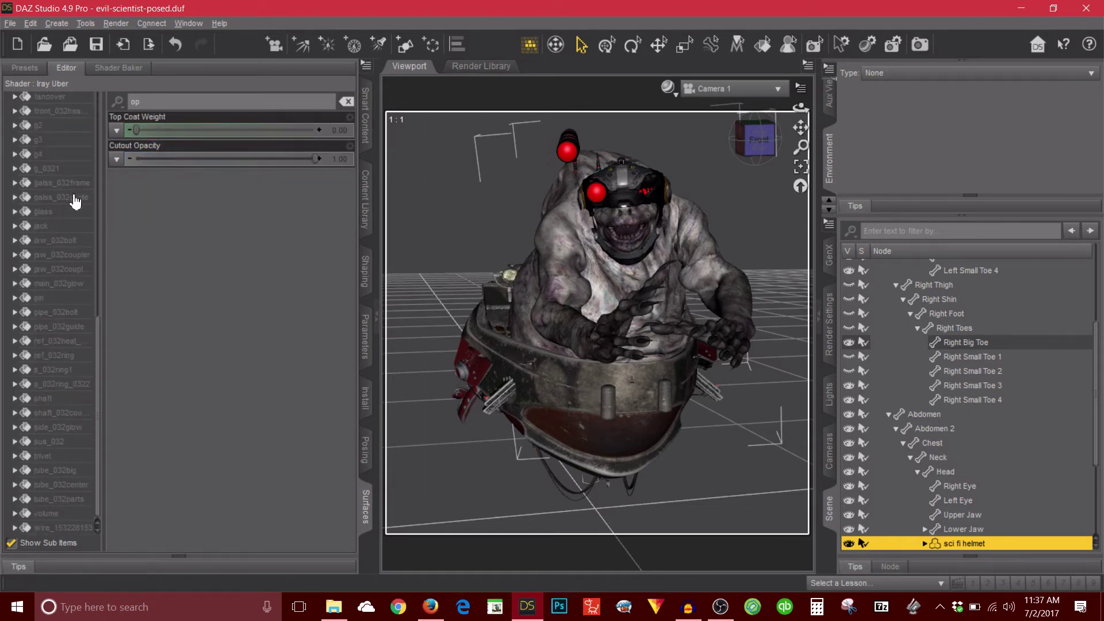
scroll(734, 188, "up", 6)
left_click_drag(800, 127, 800, 98)
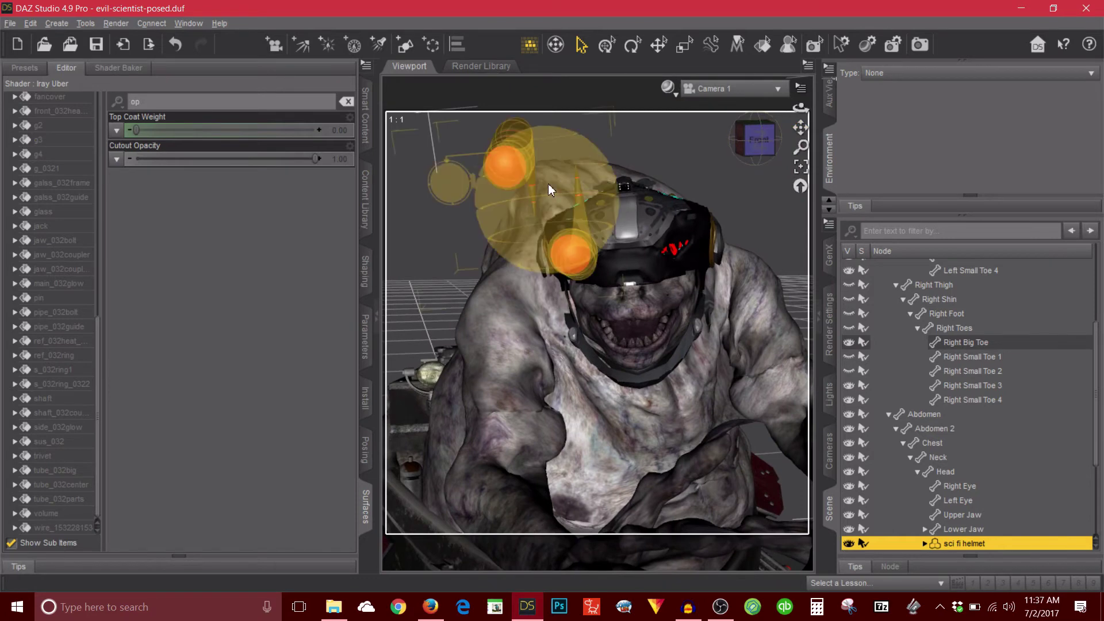
Step: Select lamp module AM-Nd001_1 and set its Metal03 Opacity Strength to 0%
left_click(553, 151)
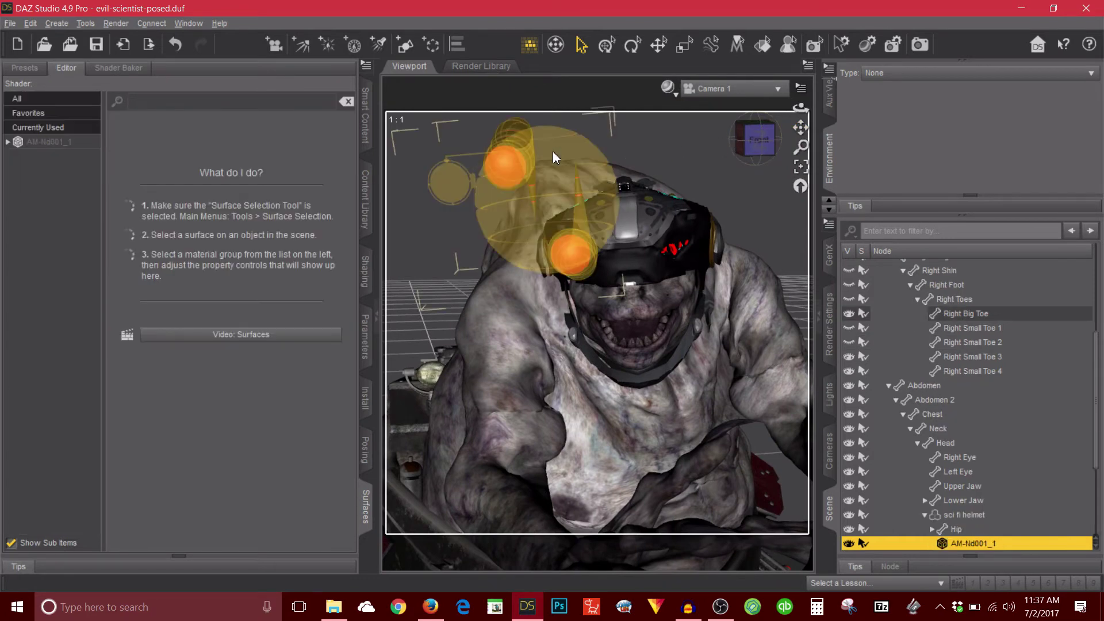
left_click(8, 143)
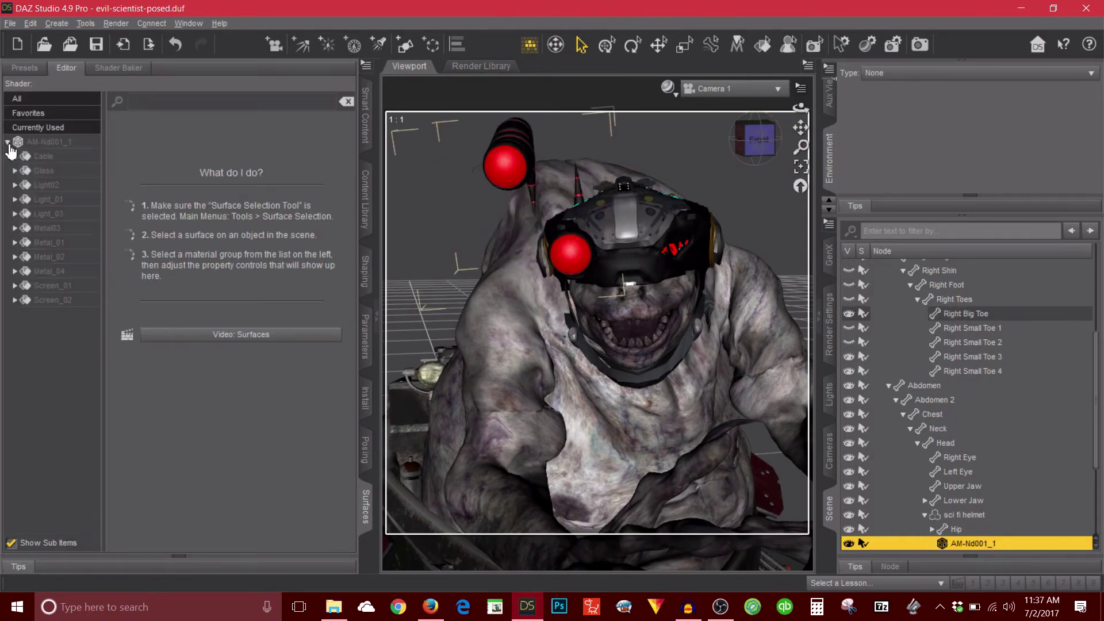
left_click(74, 230)
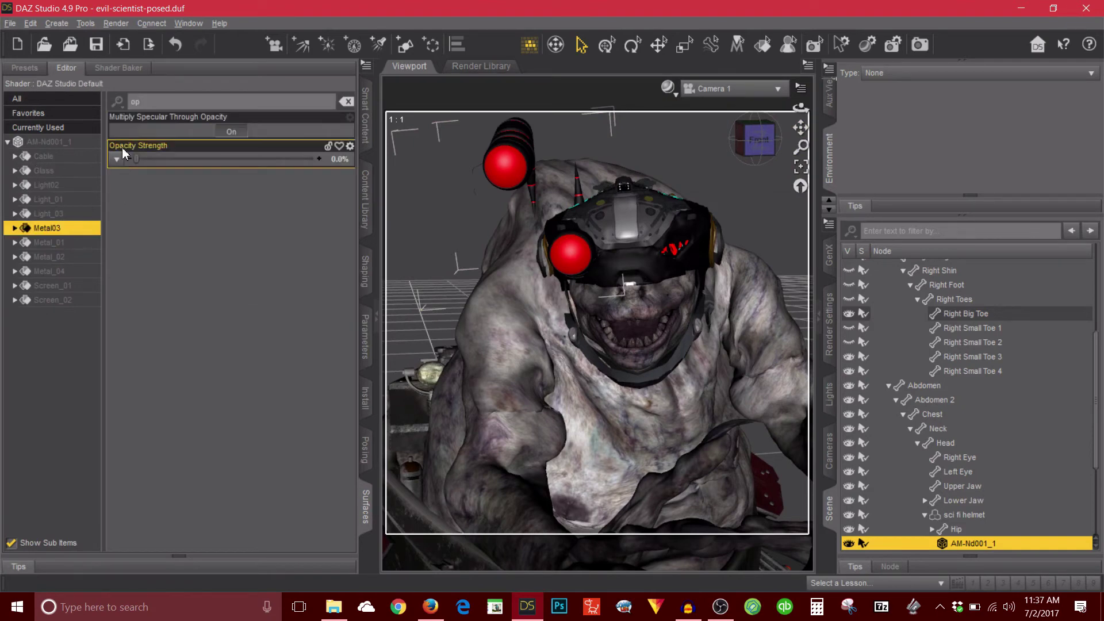
left_click_drag(137, 159, 79, 162)
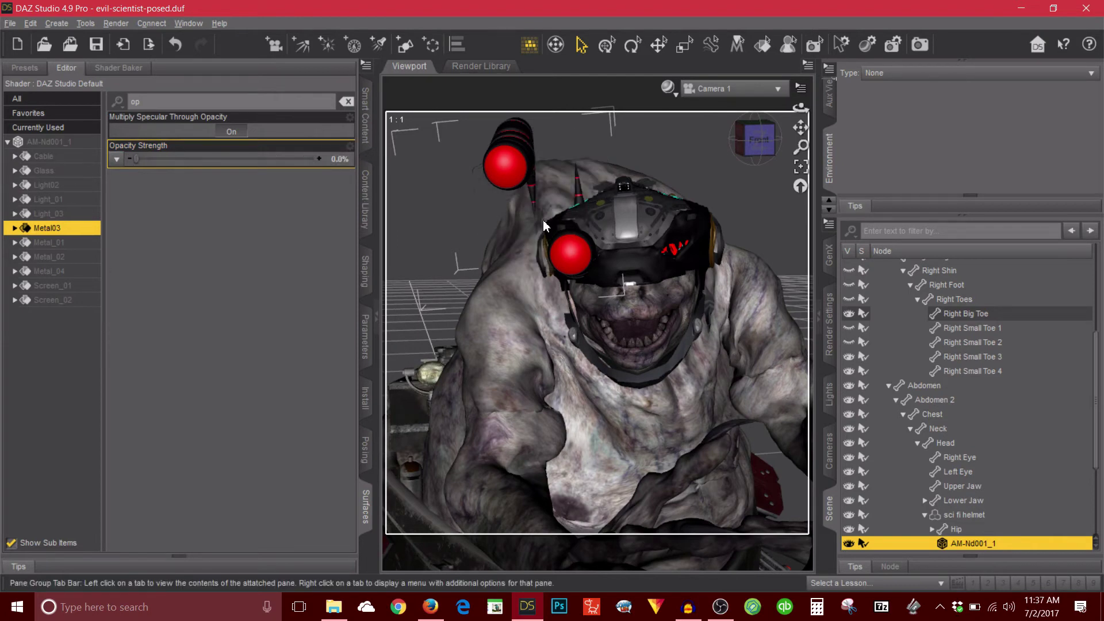
Step: Zoom out, face the creature's front, raise it in frame, and orbit to three-quarter right
scroll(765, 253, "down", 5)
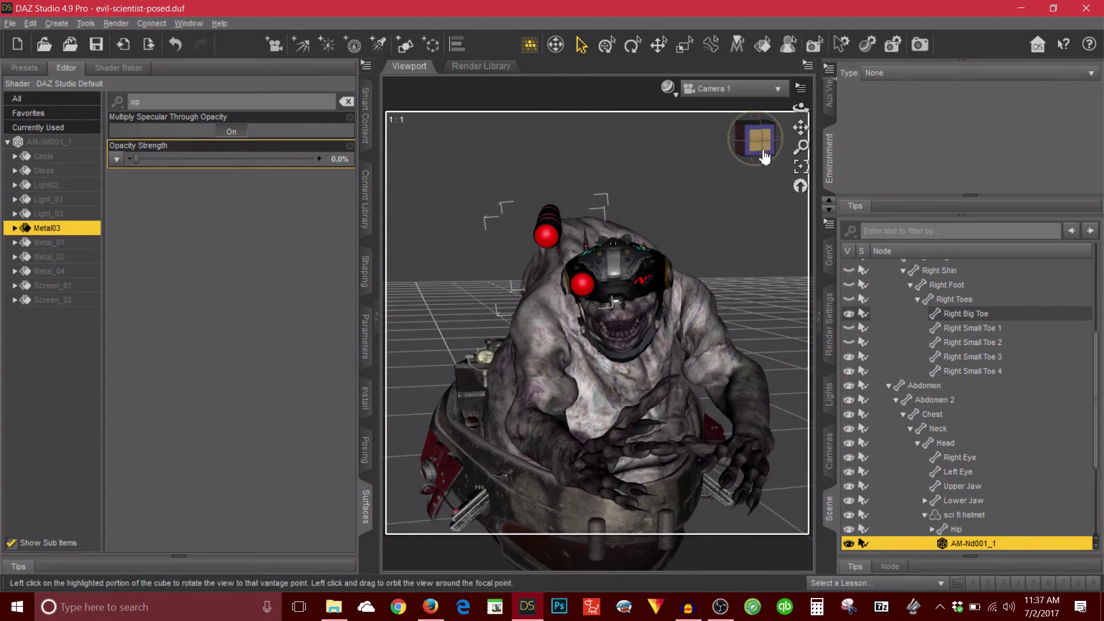
left_click(763, 154)
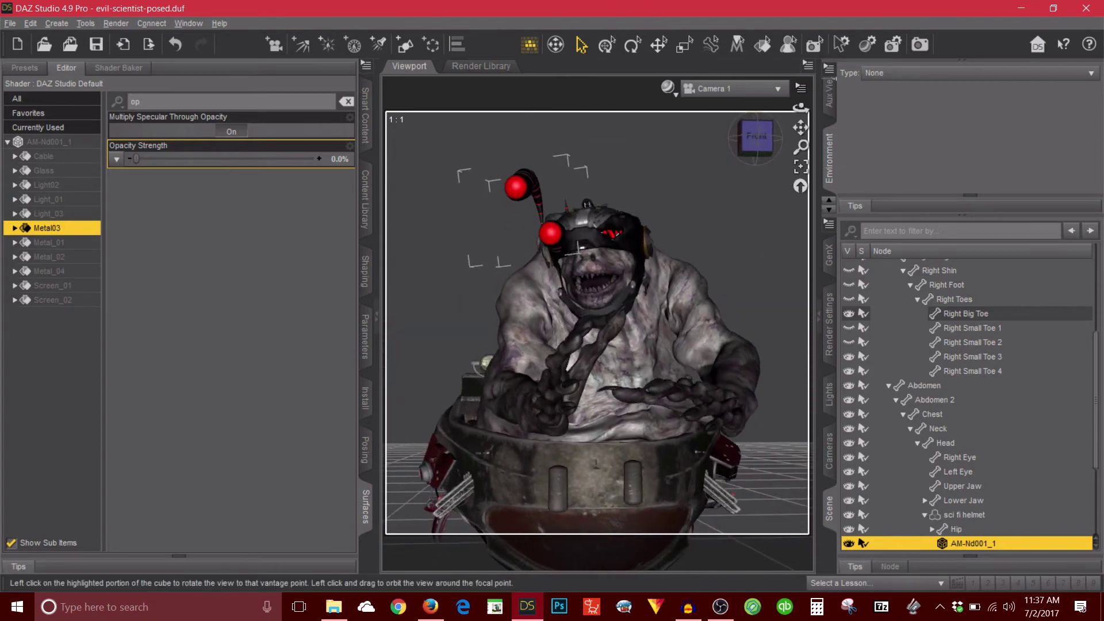
left_click_drag(801, 127, 800, 81)
left_click_drag(757, 139, 748, 140)
left_click(748, 141)
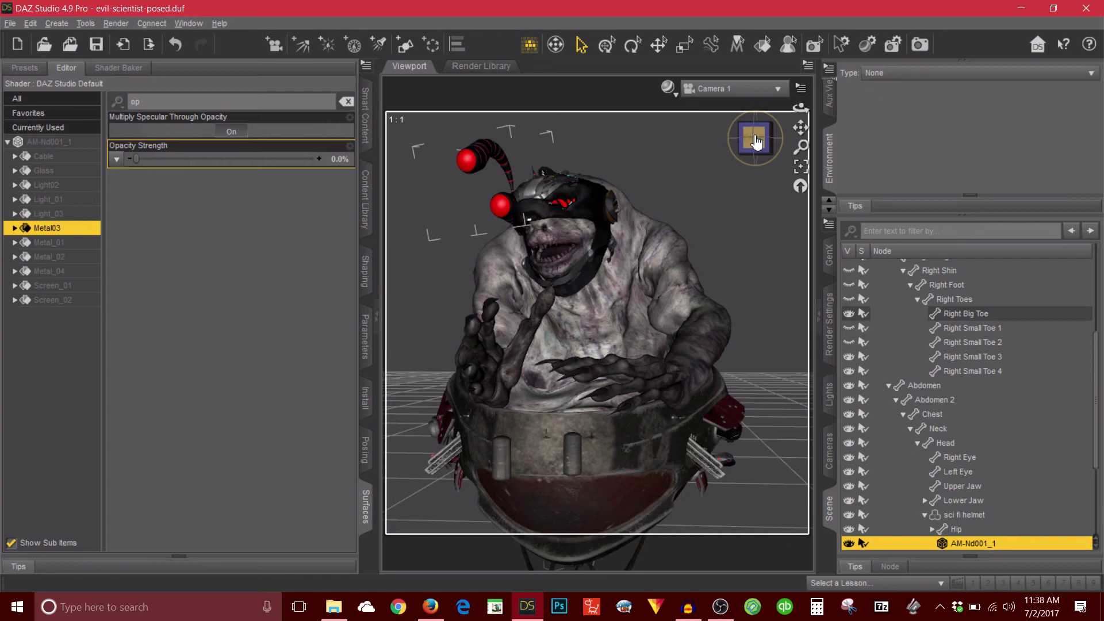
Step: Enlarge the Nurnies Greebles Vol 3 parts sheet showing prt01–prt70 in Firefox
left_click(431, 607)
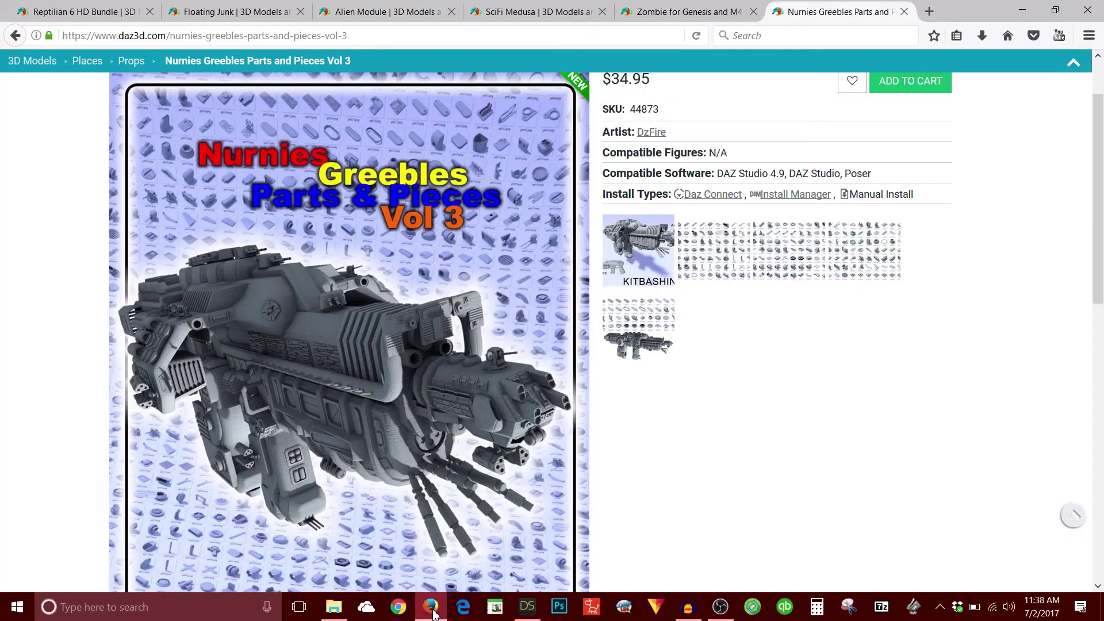
scroll(862, 374, "up", 3)
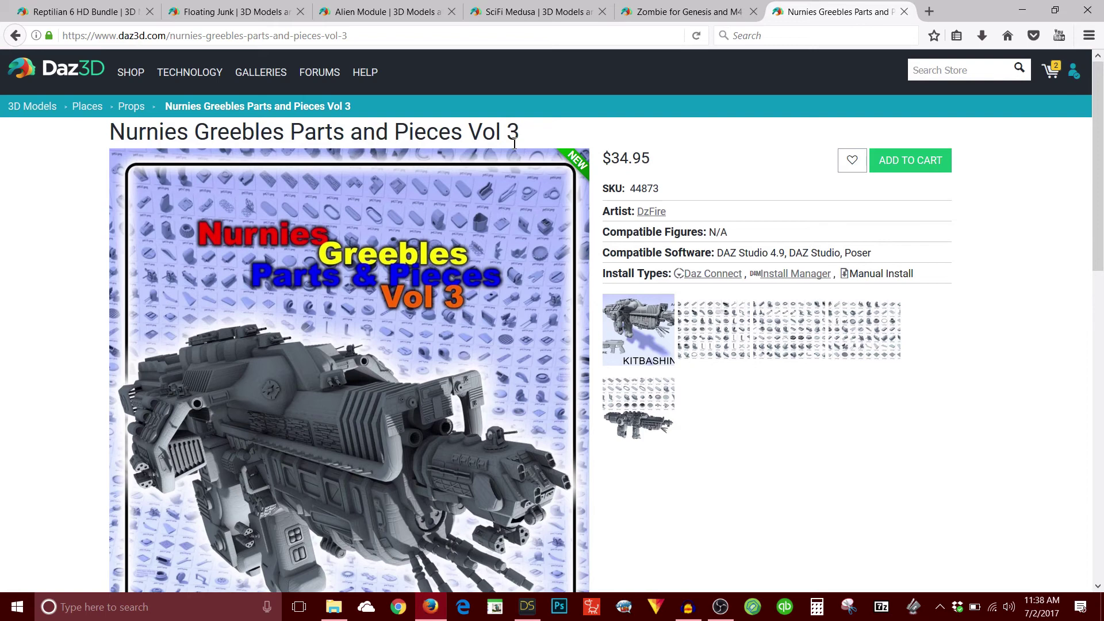
left_click(716, 332)
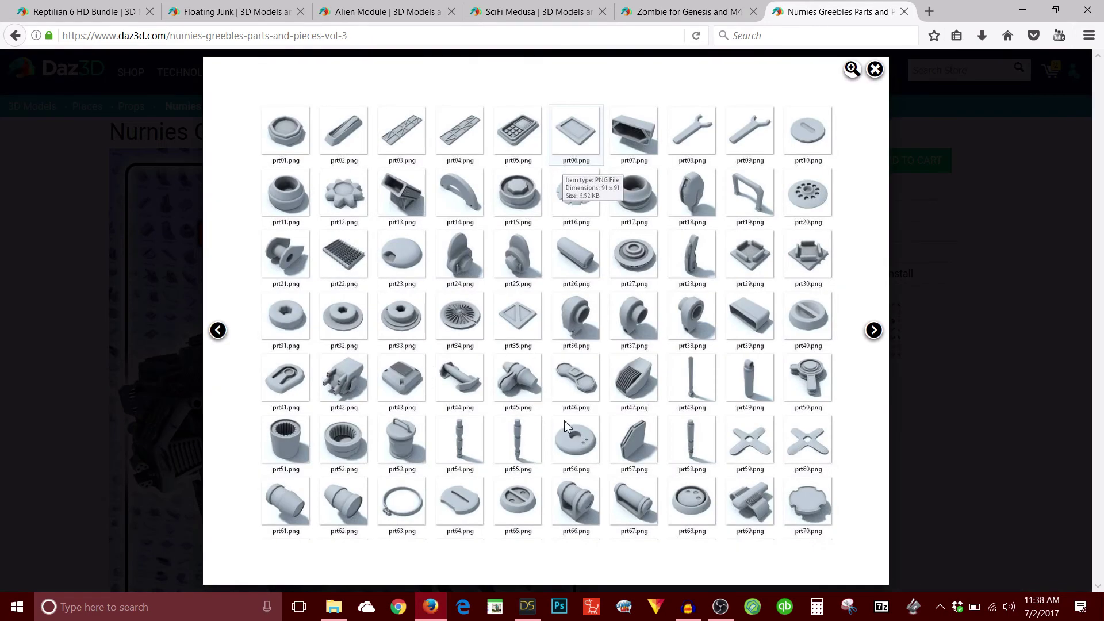
Step: Step through the prt71–prt250 parts sheets to the final one with the gun render
left_click(874, 331)
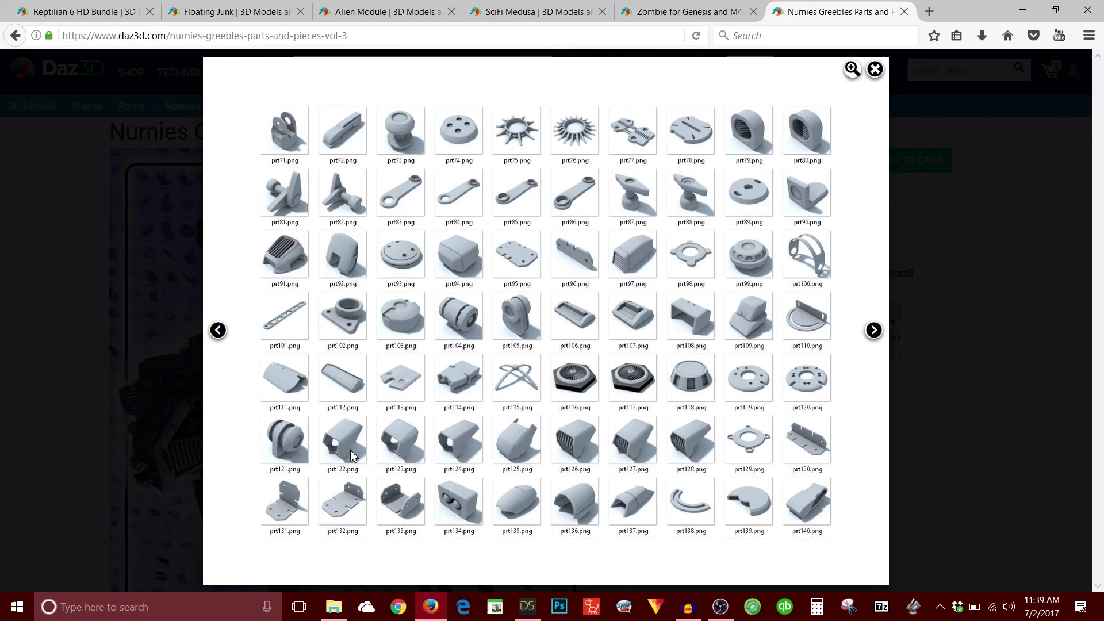
left_click(873, 329)
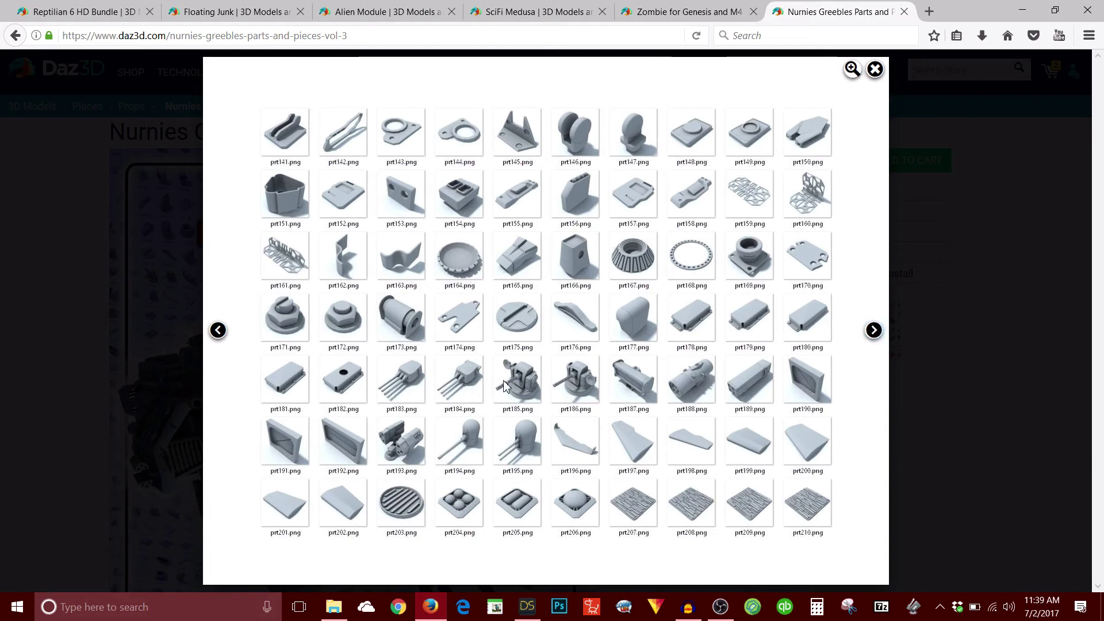
left_click(873, 330)
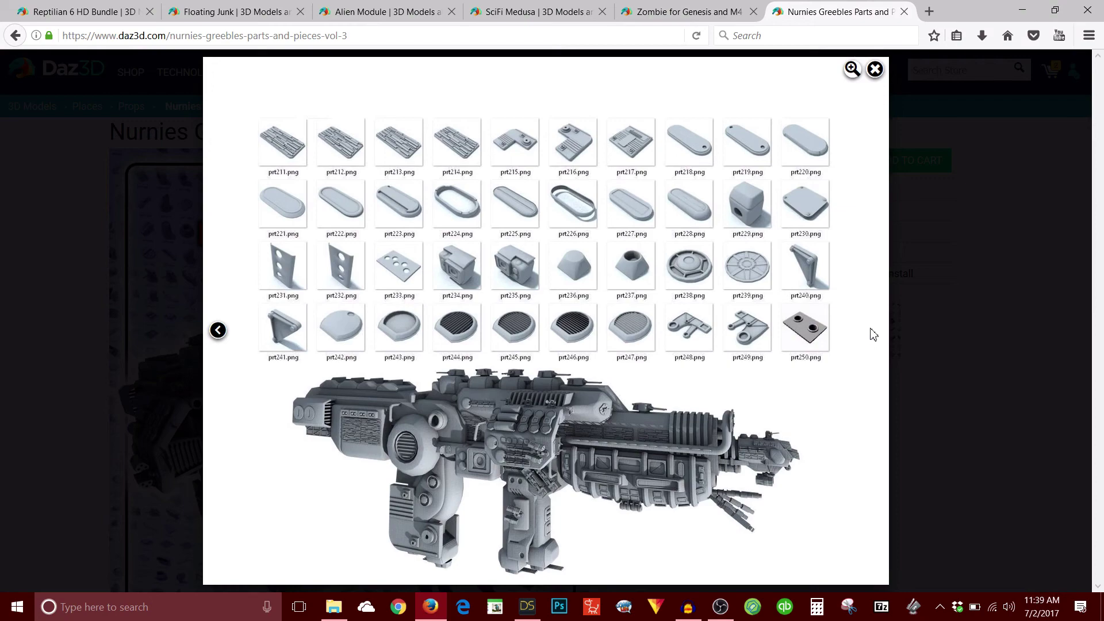
Step: Bring DAZ Studio with evil-scientist-posed.duf back to the front
key("alt+Tab")
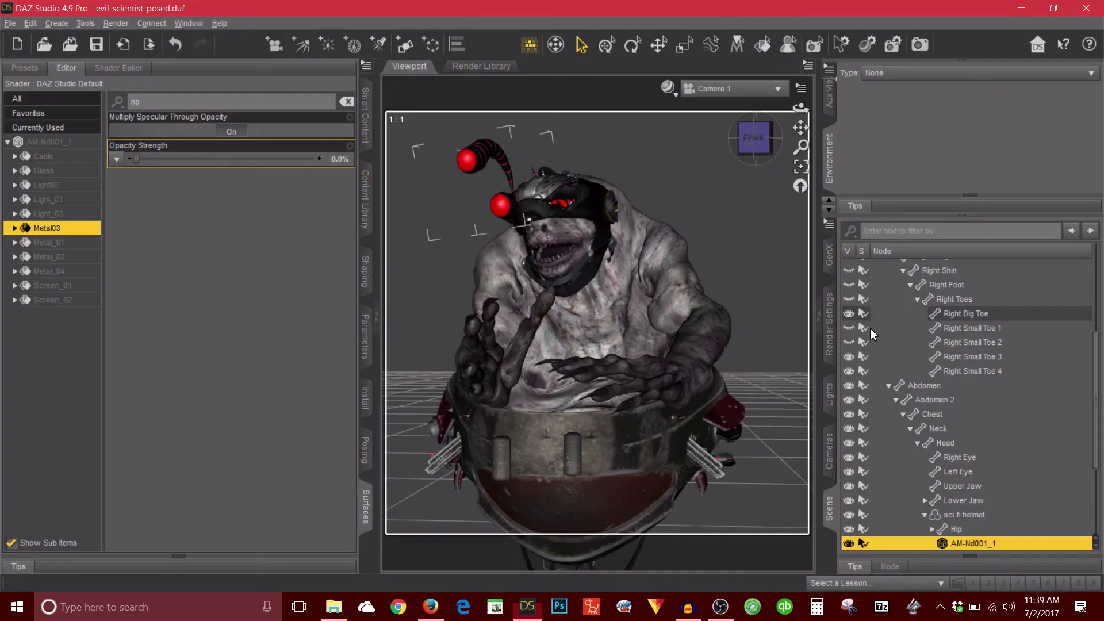